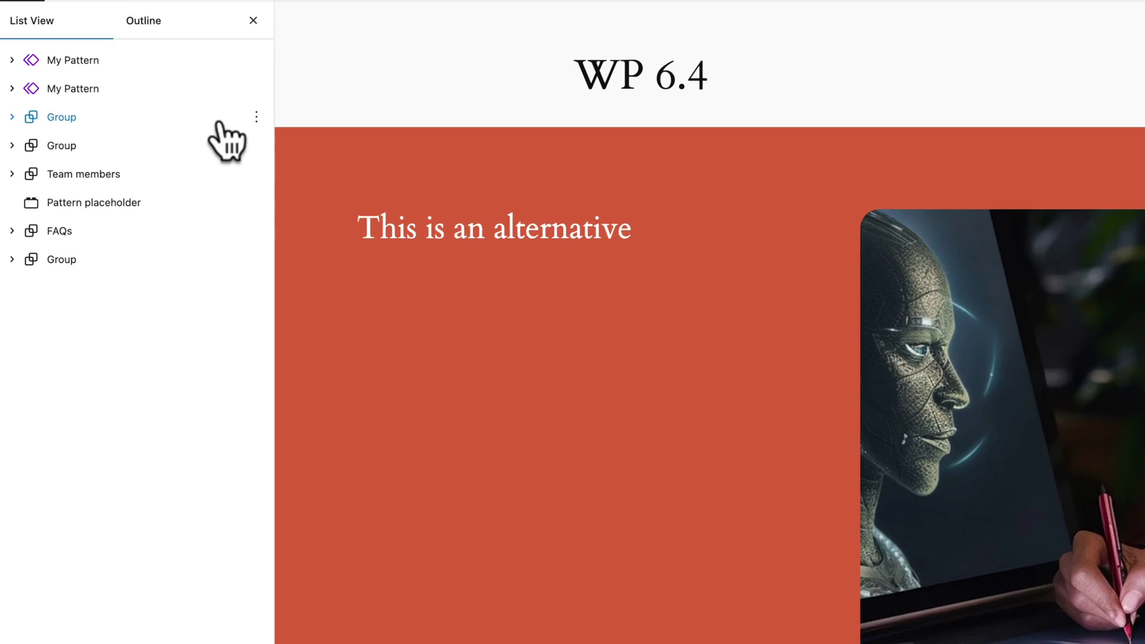
- Rename the first Group block on the WP 6.4 page to 'Renamed Group' in List View
{"action": "left_click", "coordinate": [257, 116]}
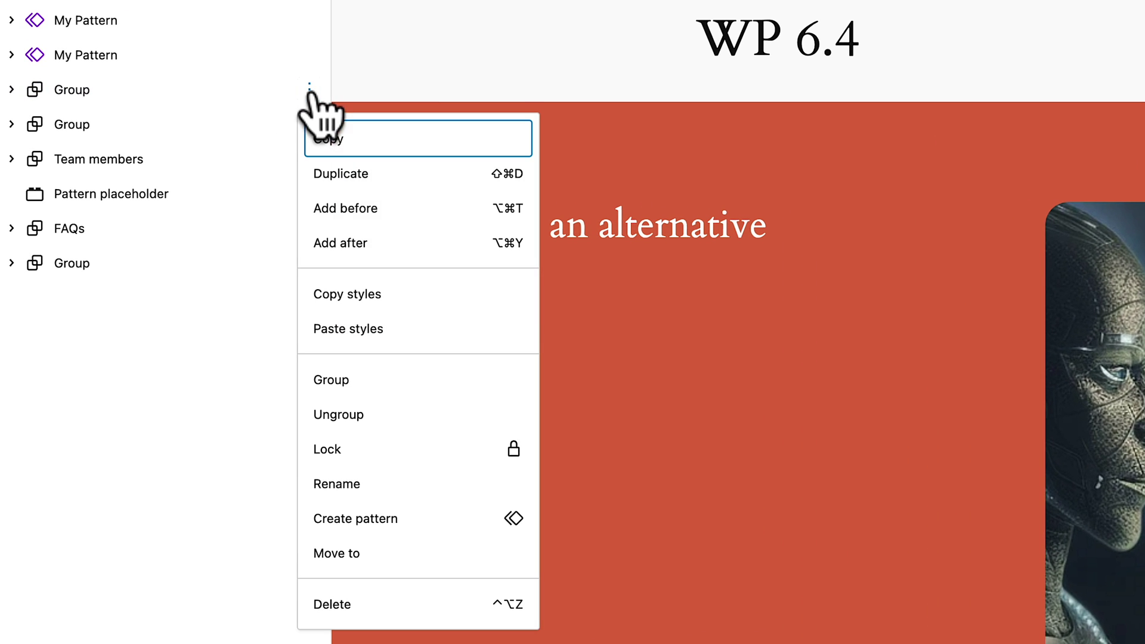
{"action": "left_click", "coordinate": [336, 484]}
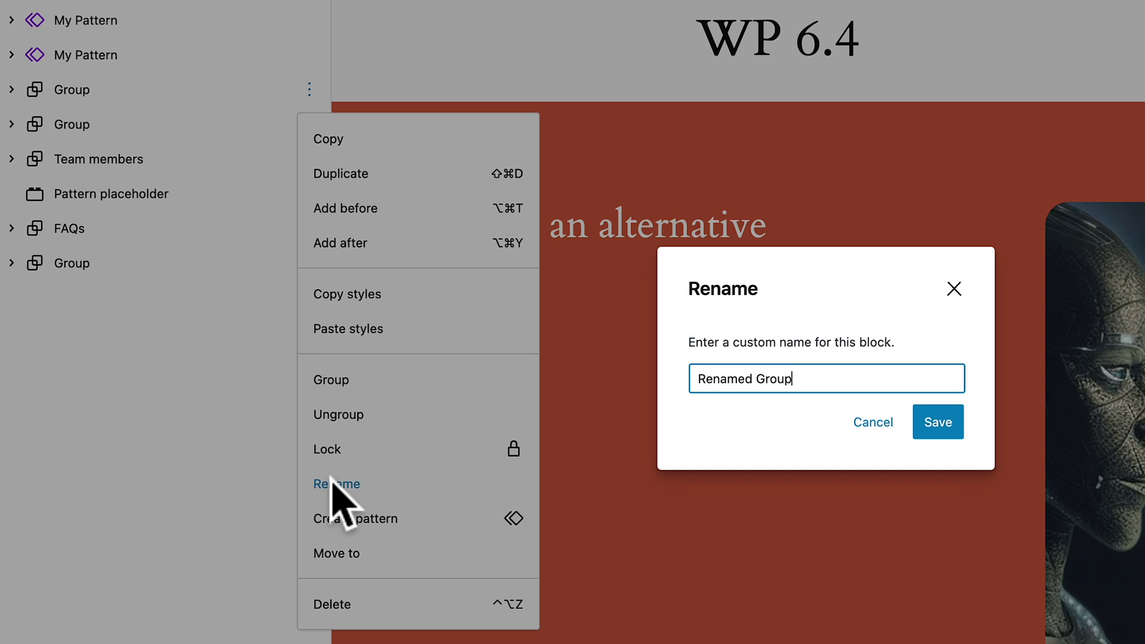
{"action": "left_click", "coordinate": [926, 427]}
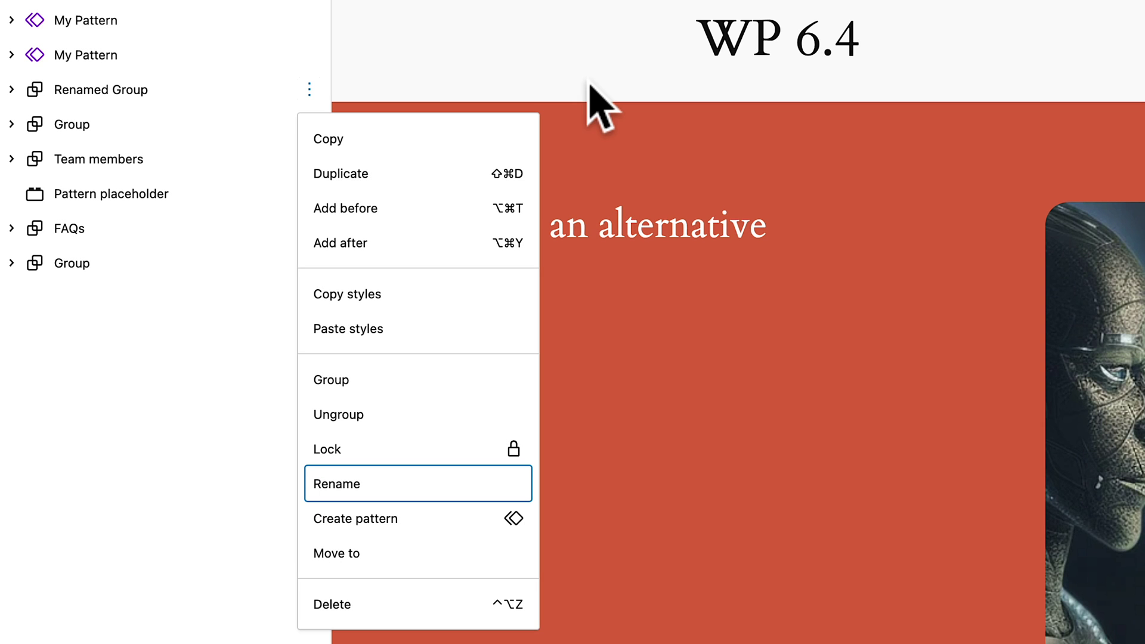
- Expand Renamed Group's Columns and its second Column to reveal the Paragraph block
{"action": "left_click", "coordinate": [11, 90]}
{"action": "left_click", "coordinate": [61, 194]}
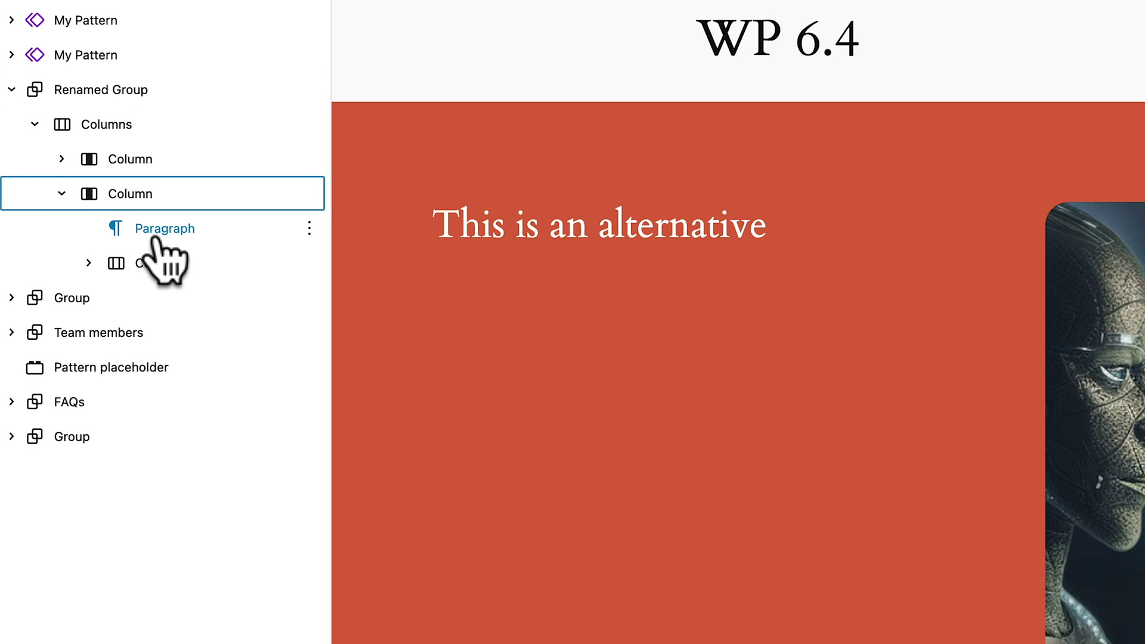
{"action": "left_click", "coordinate": [309, 228]}
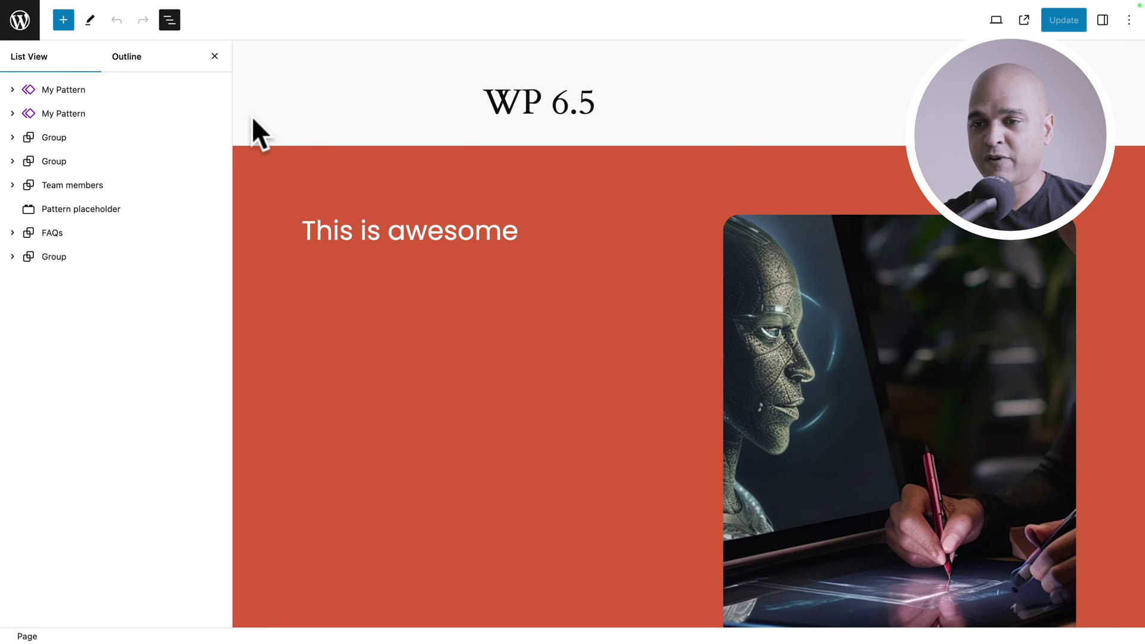
- Expand the Group, its Columns and the second Column in List View to reach the Paragraph
{"action": "left_click", "coordinate": [217, 137]}
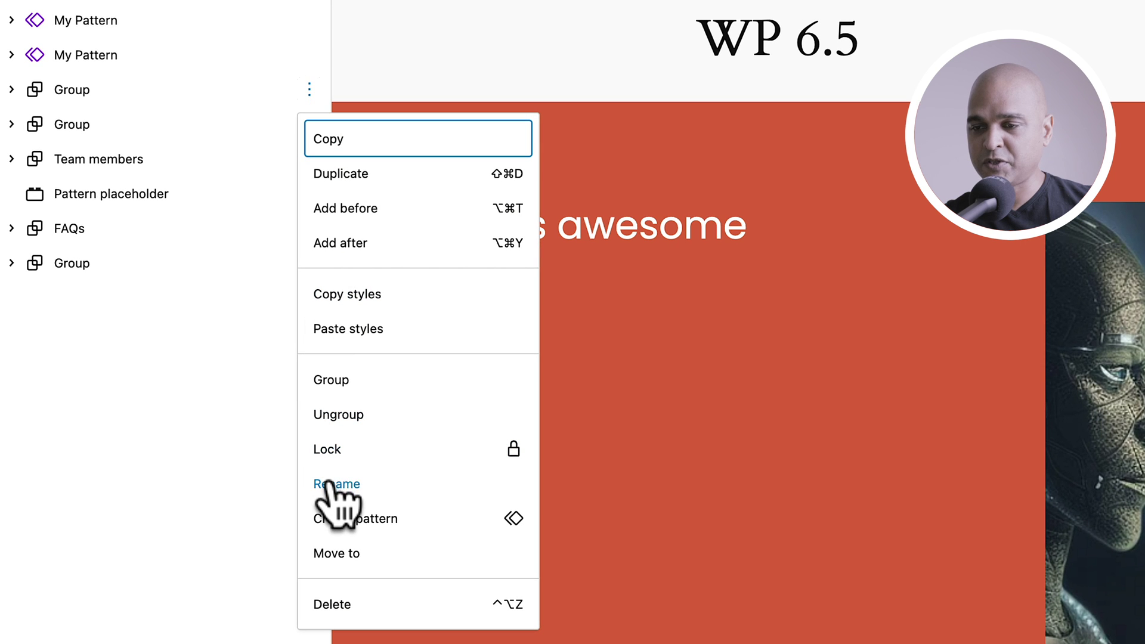
{"action": "left_click", "coordinate": [13, 90]}
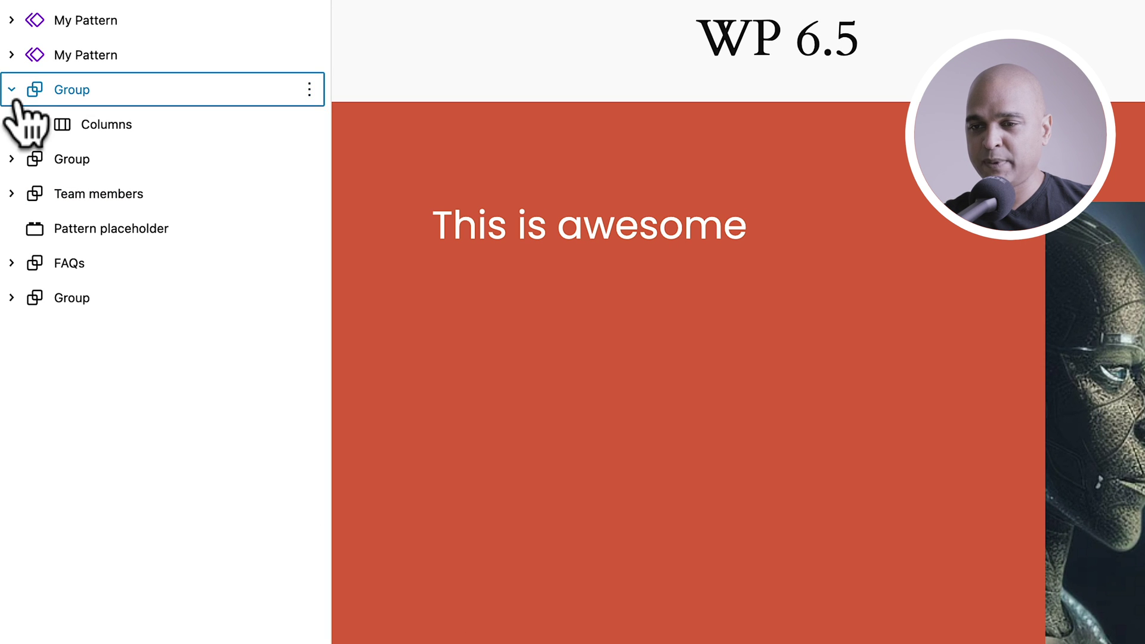
{"action": "left_click", "coordinate": [35, 125]}
{"action": "left_click", "coordinate": [61, 196]}
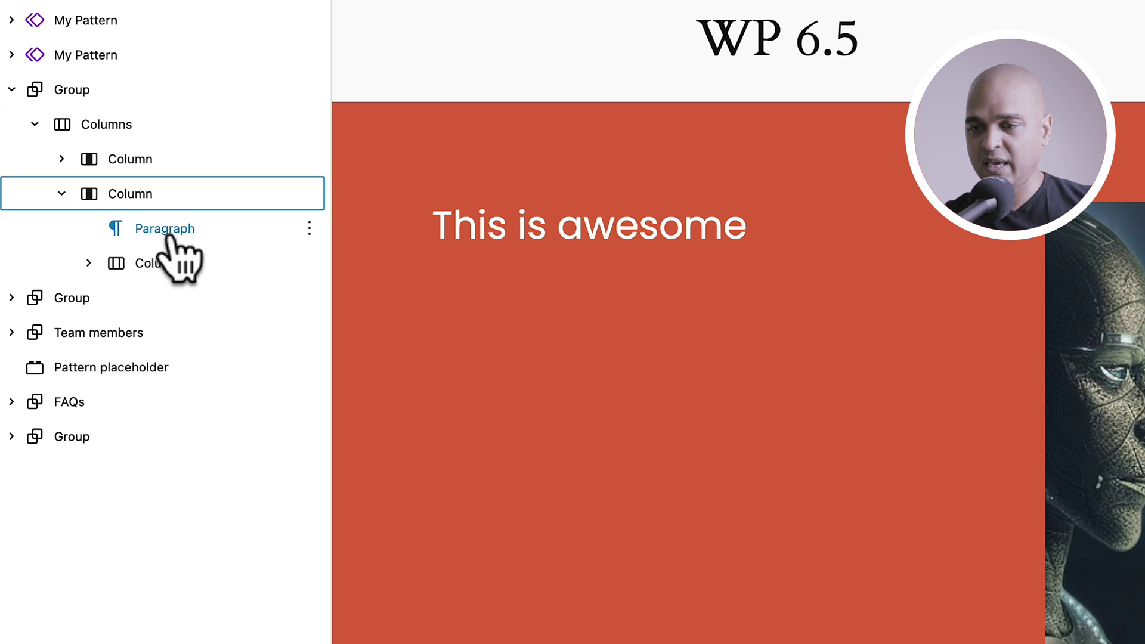
- Rename the nested Paragraph block to 'New Name'
{"action": "left_click", "coordinate": [309, 227]}
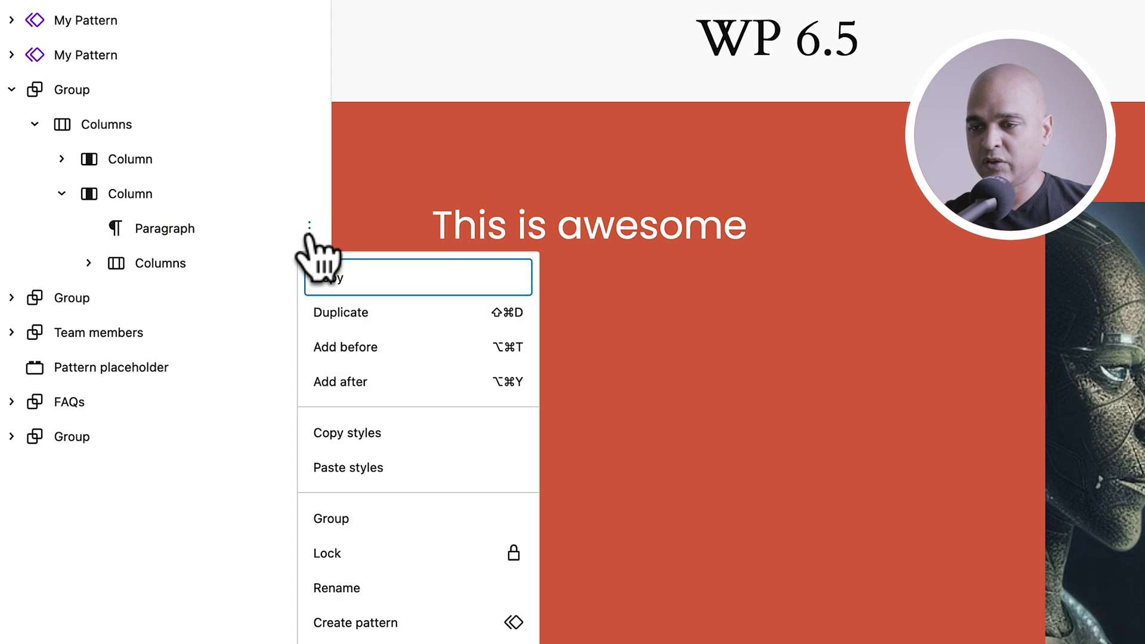
{"action": "left_click", "coordinate": [337, 590]}
{"action": "type", "text": "New Name"}
{"action": "left_click", "coordinate": [937, 427]}
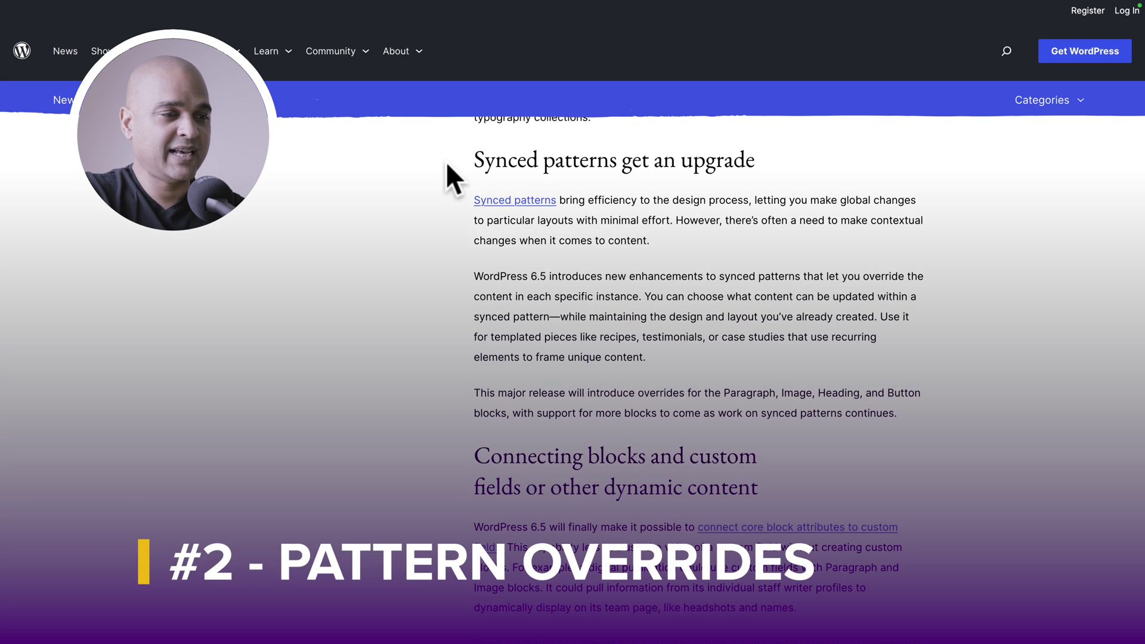
{"action": "left_click_drag", "start_coordinate": [474, 160], "coordinate": [703, 160]}
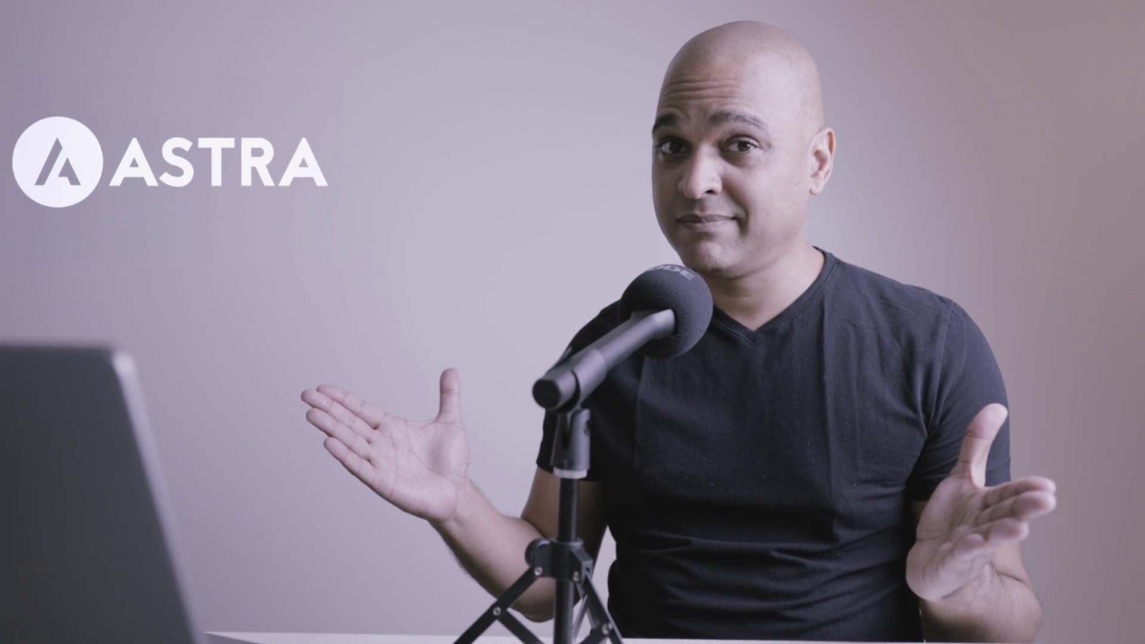
- Highlight the pattern definition and the second paragraph's opening about adding complex layouts
{"action": "left_click_drag", "start_coordinate": [202, 120], "coordinate": [506, 109]}
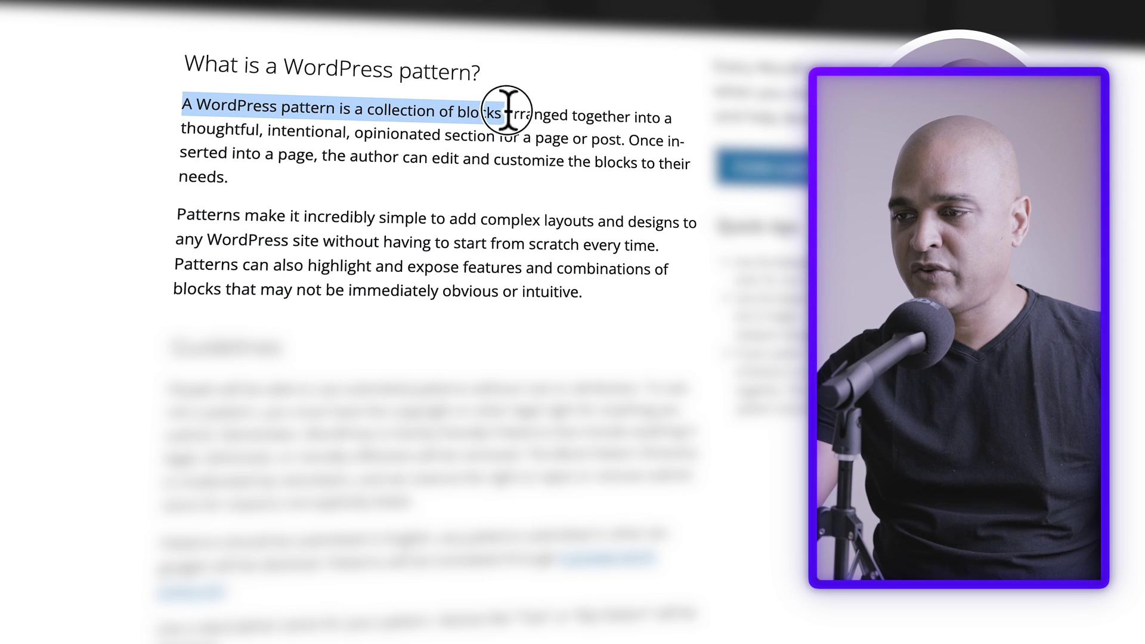
{"action": "left_click_drag", "start_coordinate": [589, 110], "coordinate": [604, 143]}
{"action": "left_click_drag", "start_coordinate": [178, 214], "coordinate": [437, 212]}
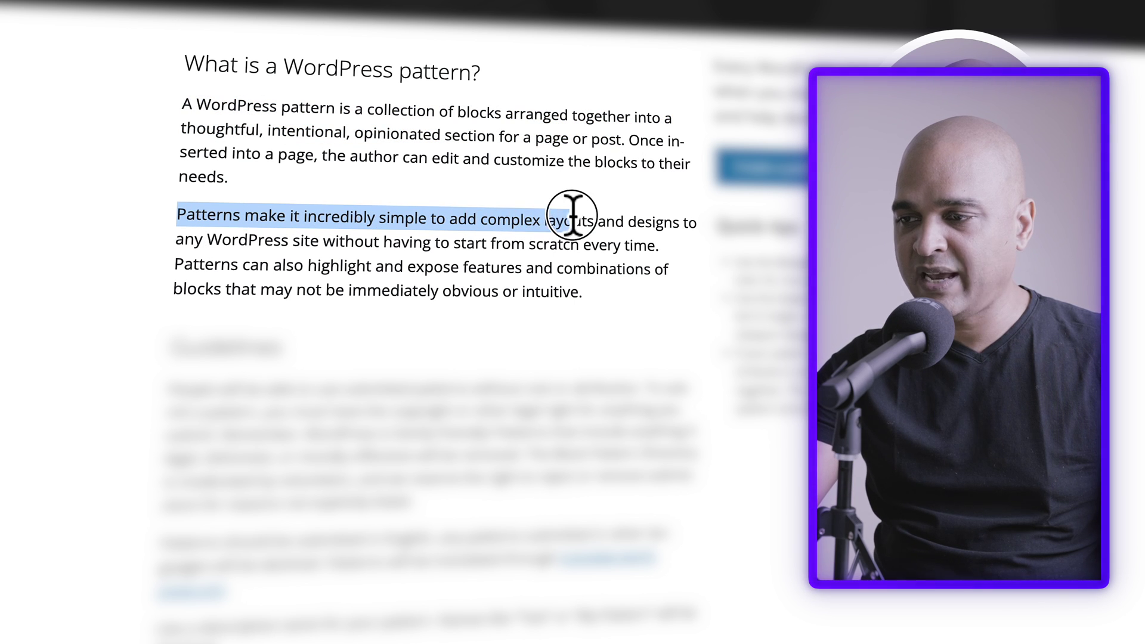
{"action": "left_click_drag", "start_coordinate": [614, 226], "coordinate": [636, 254]}
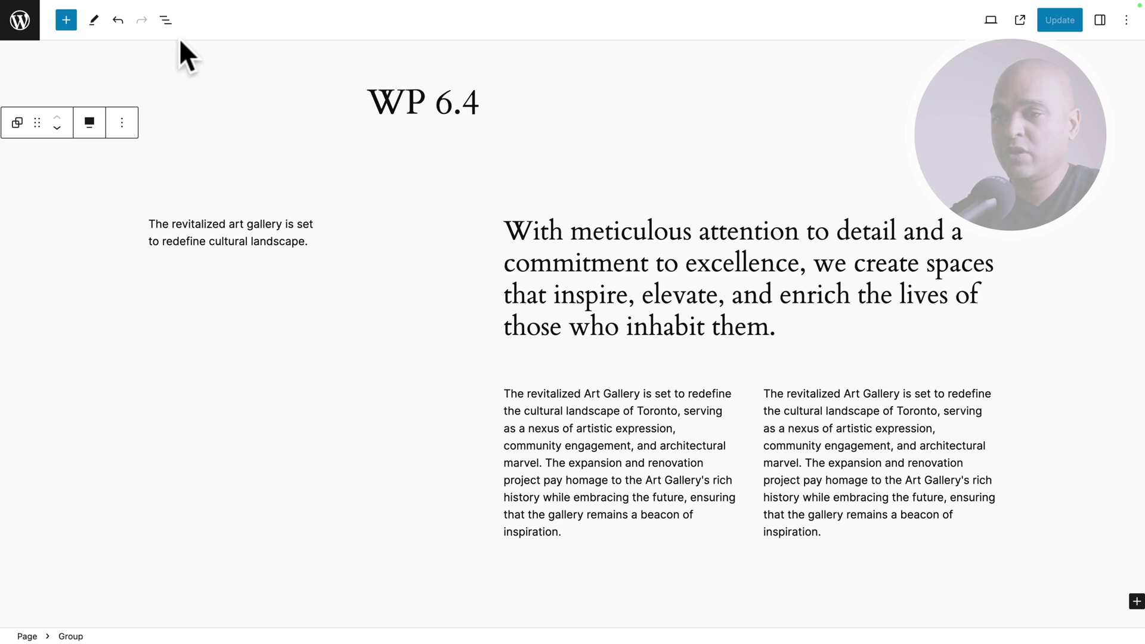
- Insert the 'Guiding your business through the project' pattern from All patterns into the WP 6.4 page
{"action": "left_click", "coordinate": [166, 20]}
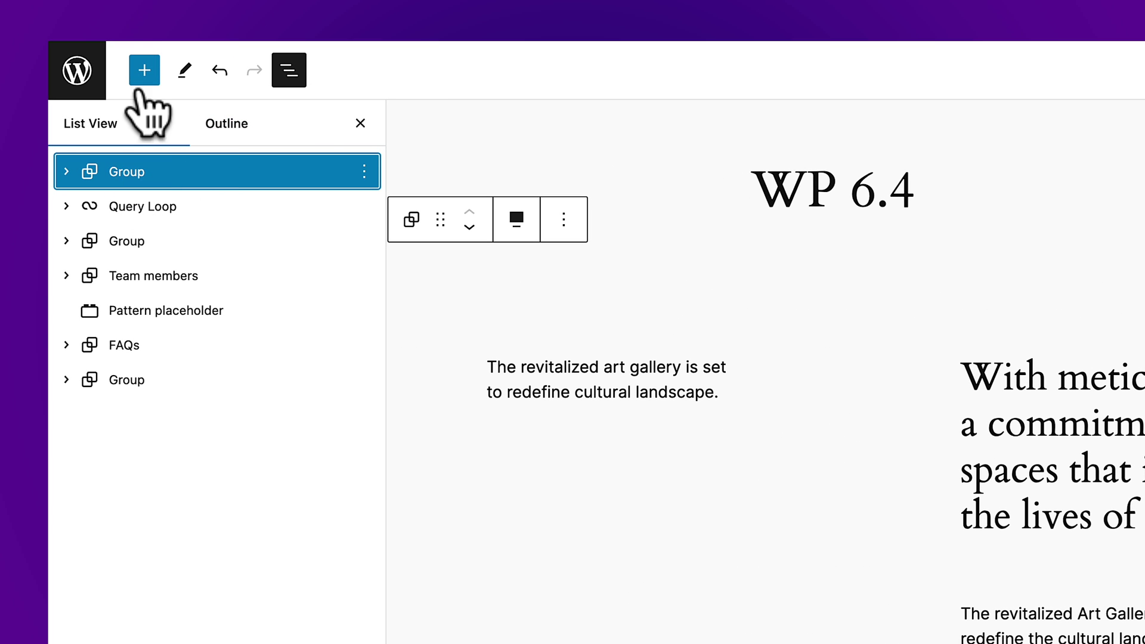
{"action": "left_click", "coordinate": [143, 70]}
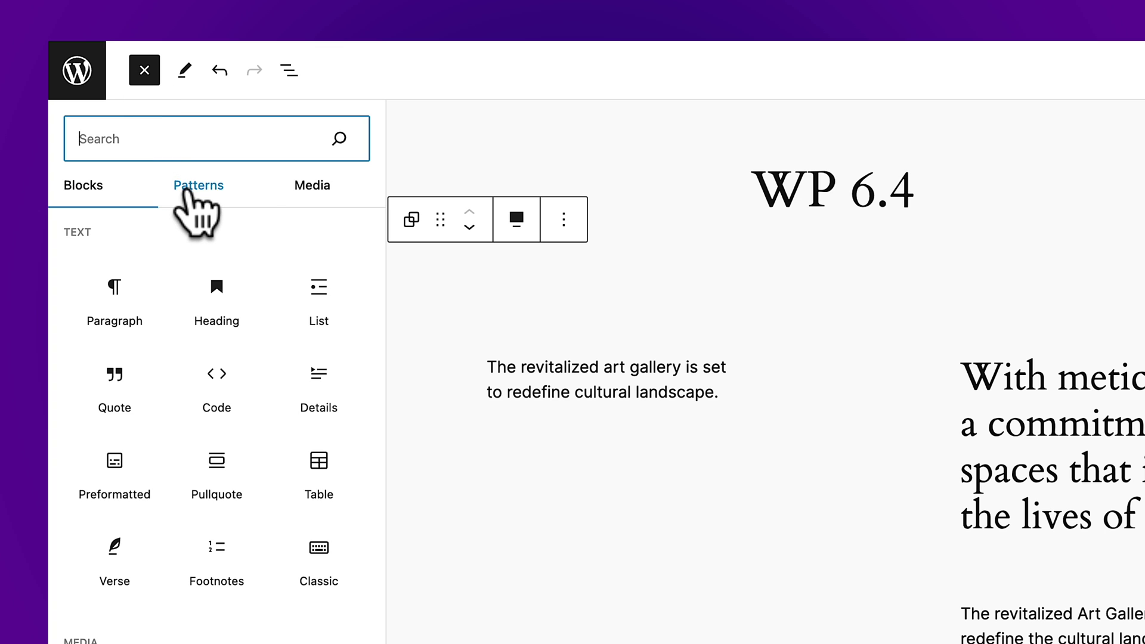
{"action": "left_click", "coordinate": [186, 190]}
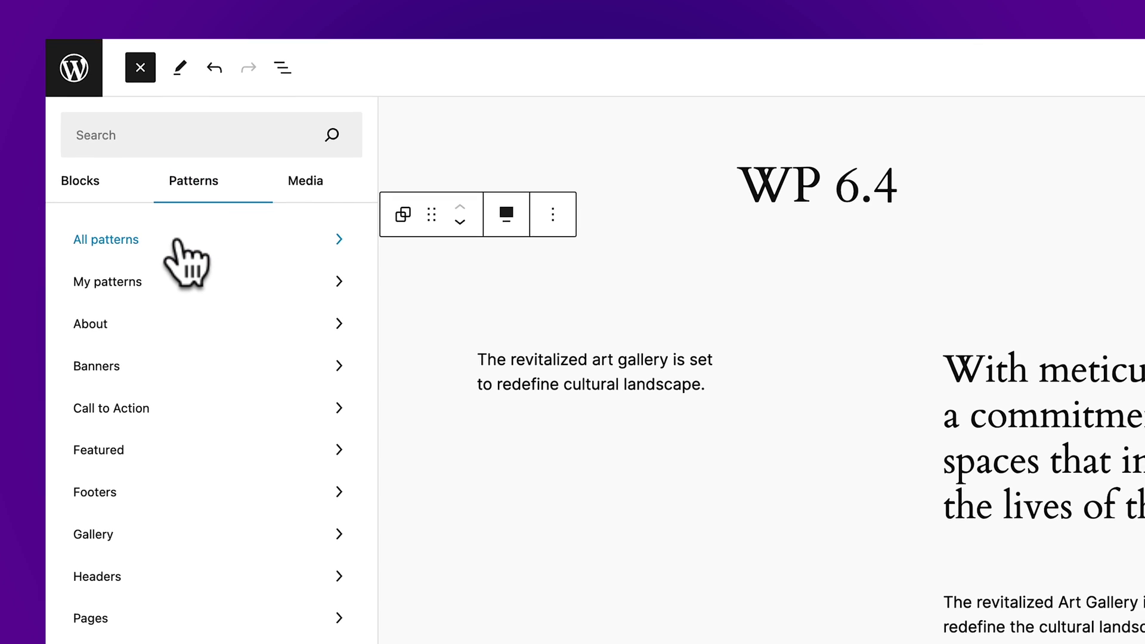
{"action": "left_click", "coordinate": [183, 247]}
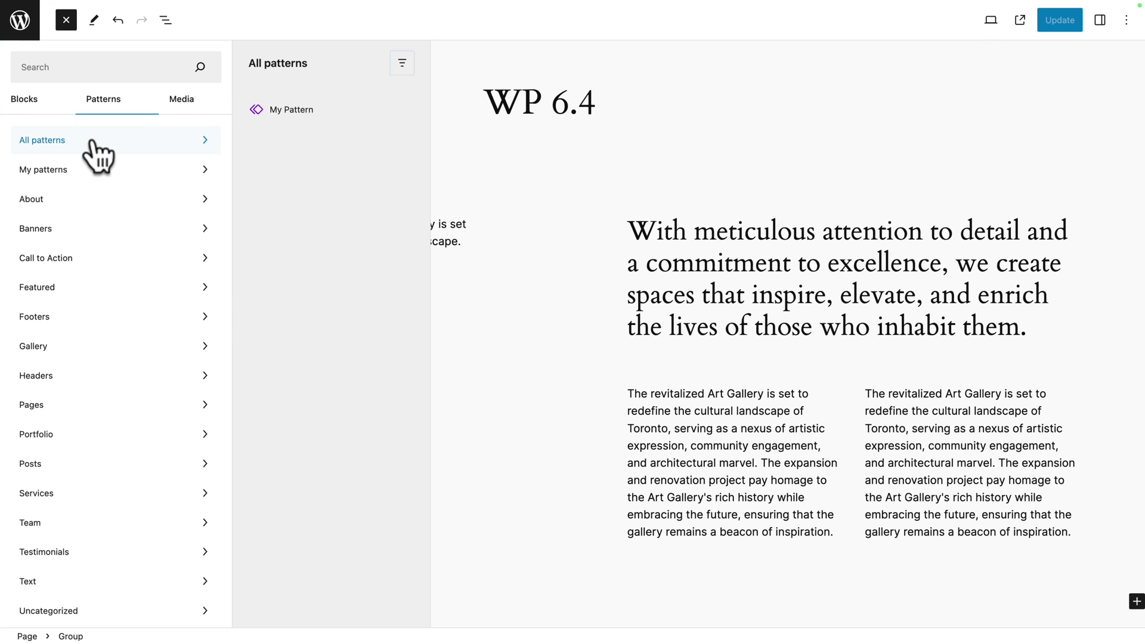
{"action": "scroll", "coordinate": [246, 405], "scroll_direction": "down", "scroll_amount": 15}
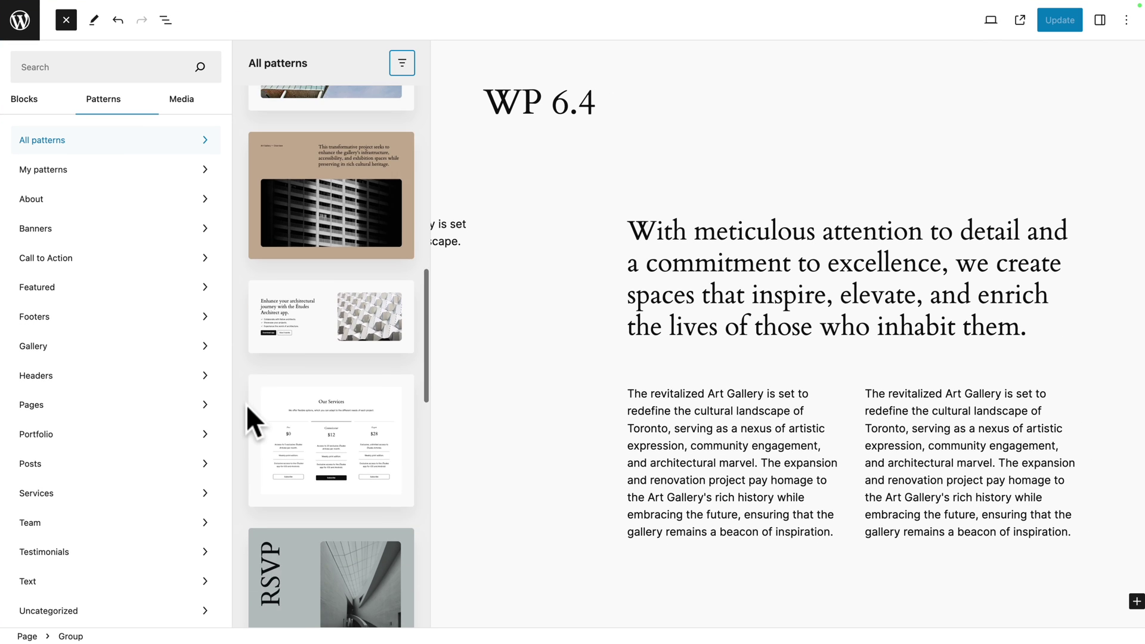
{"action": "left_click", "coordinate": [303, 332]}
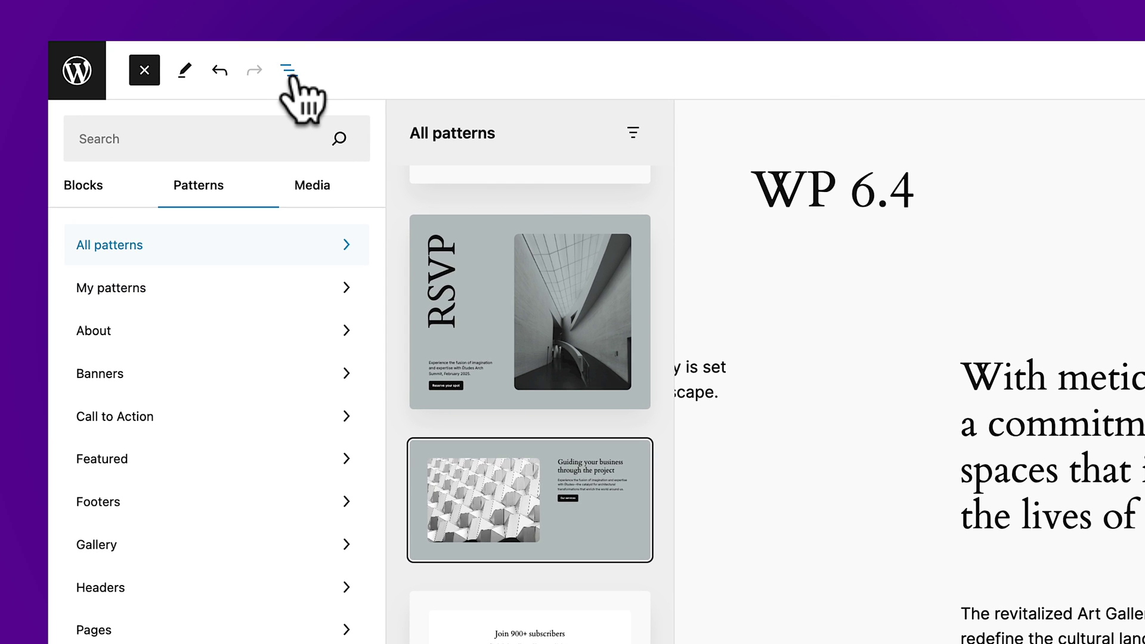
{"action": "left_click", "coordinate": [165, 20]}
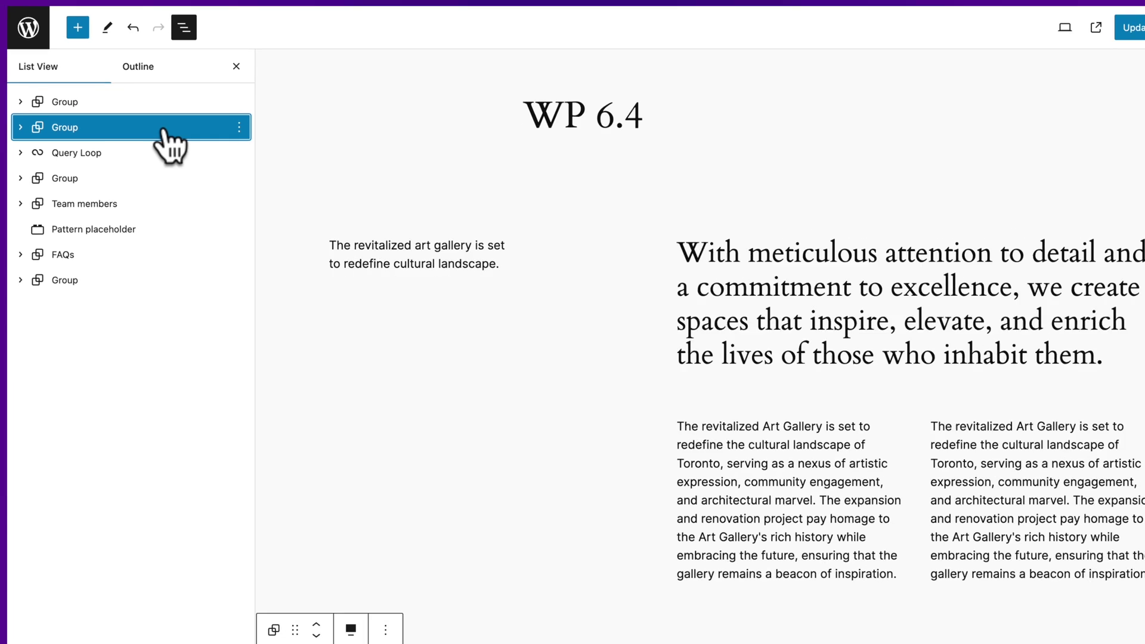
- Move the Guiding your business Group to the top and save it as synced pattern 'My 6.4 Pattern'
{"action": "left_click_drag", "start_coordinate": [165, 132], "coordinate": [131, 89]}
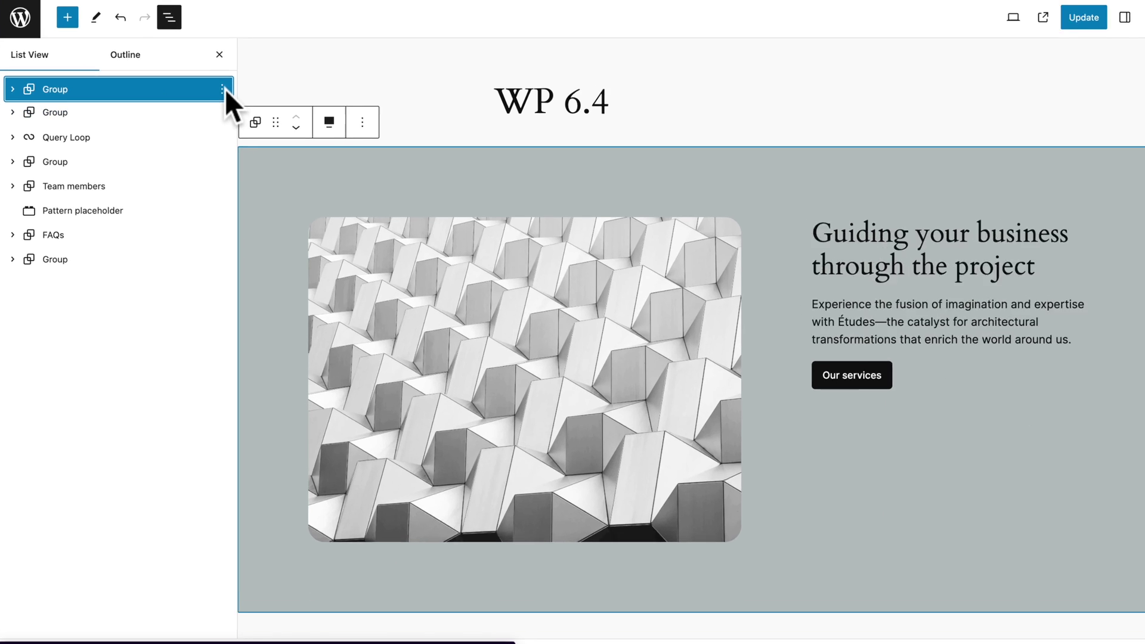
{"action": "left_click", "coordinate": [217, 90]}
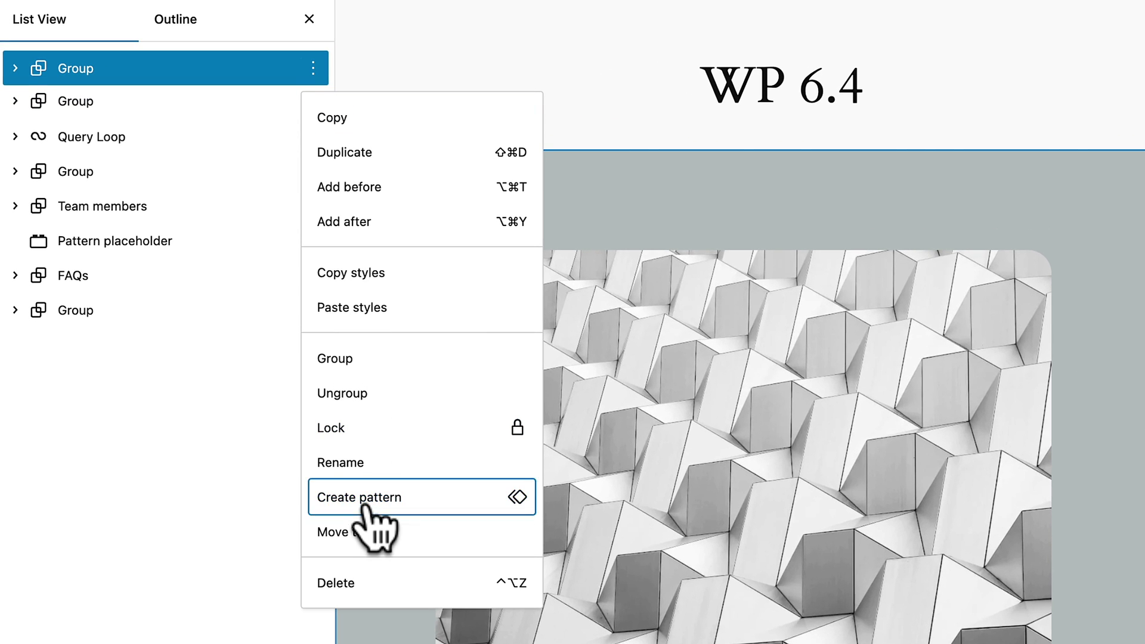
{"action": "left_click", "coordinate": [366, 497]}
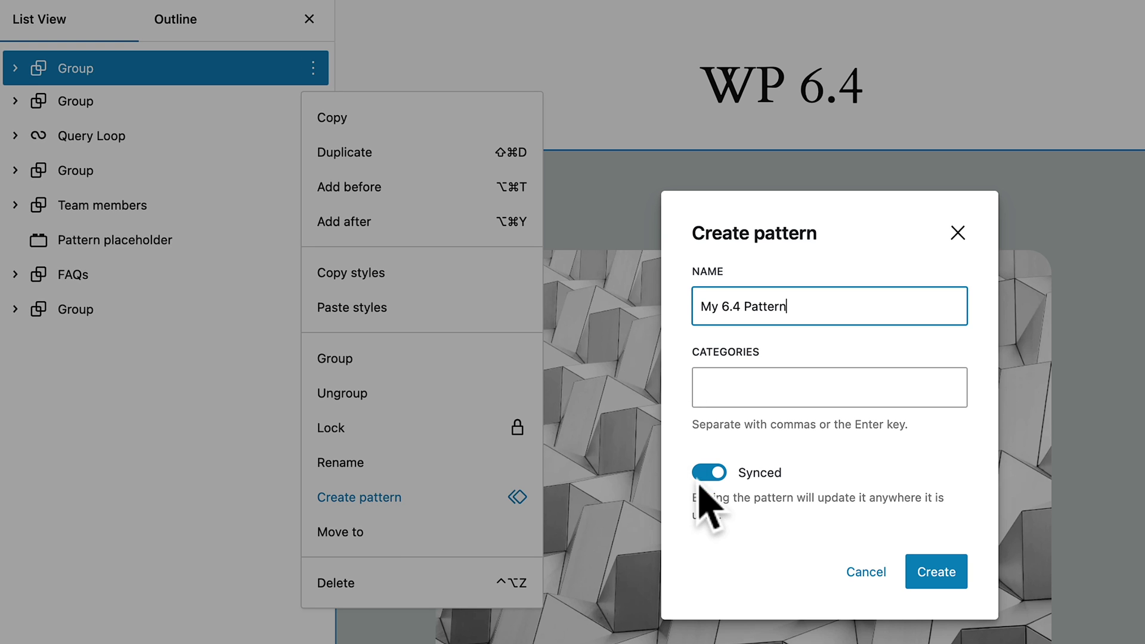
{"action": "left_click", "coordinate": [936, 572]}
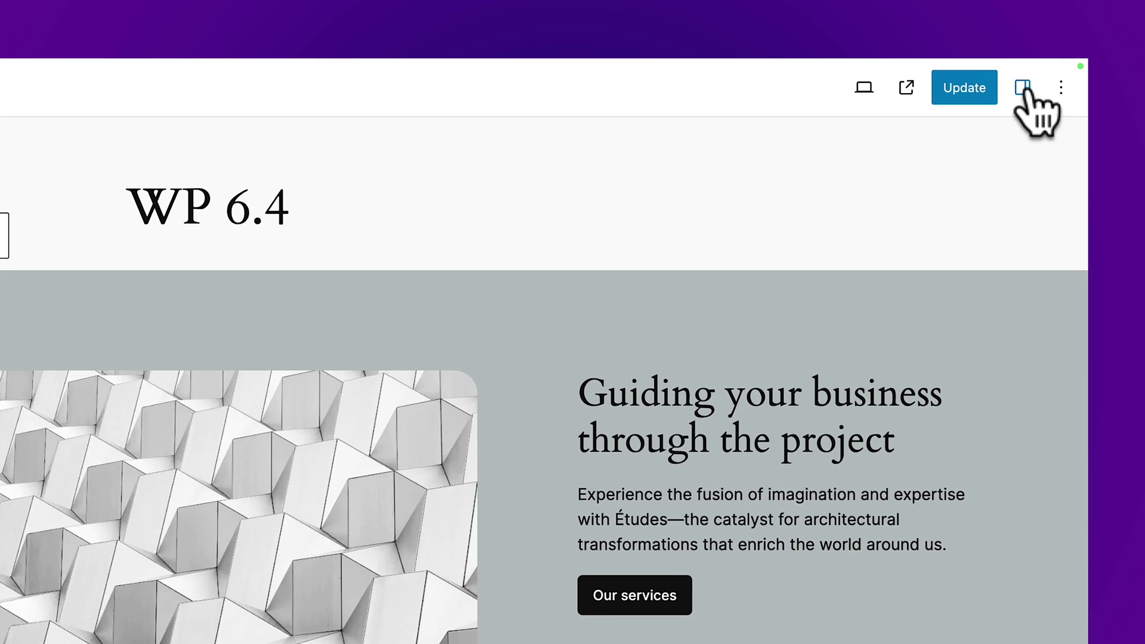
- Give the pattern's inner Group a red background colour
{"action": "left_click", "coordinate": [1022, 88]}
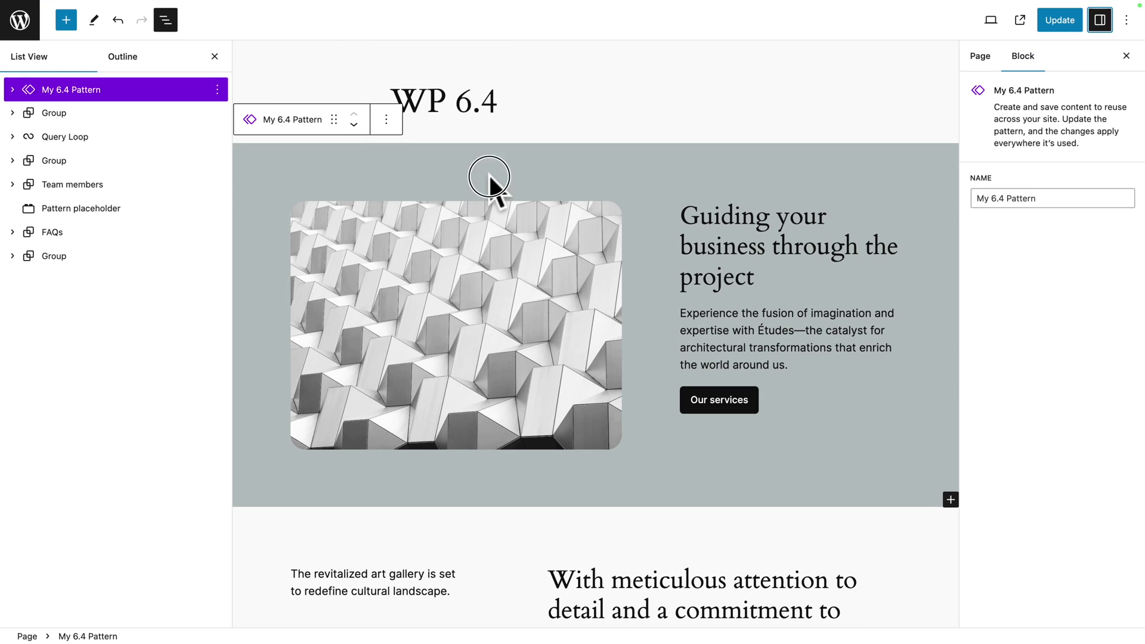
{"action": "left_click", "coordinate": [250, 318]}
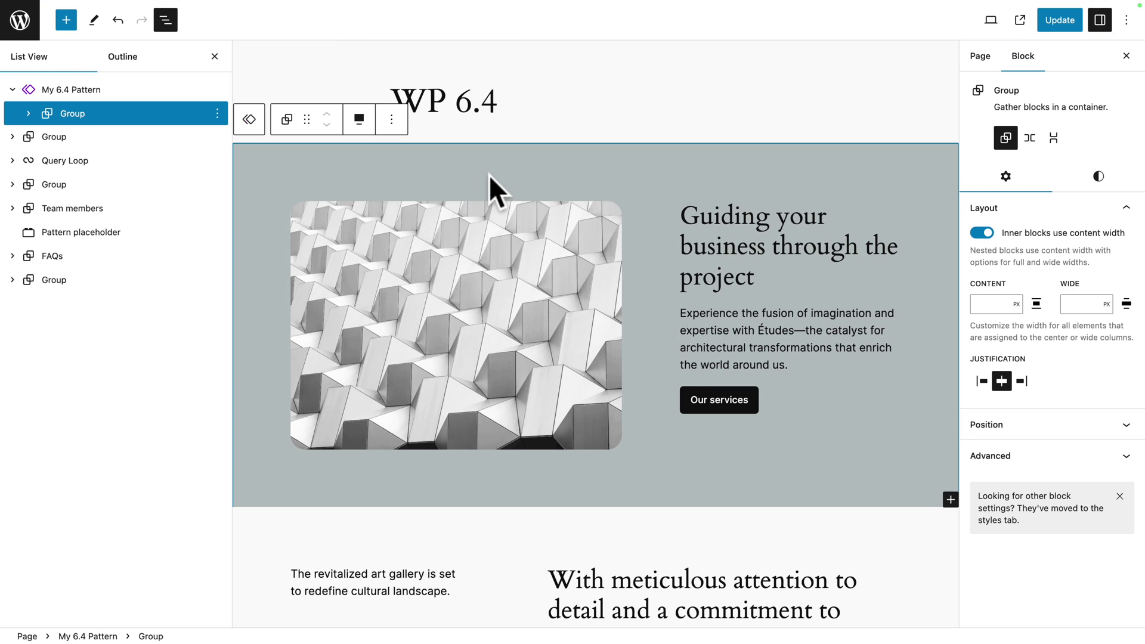
{"action": "left_click", "coordinate": [1095, 179]}
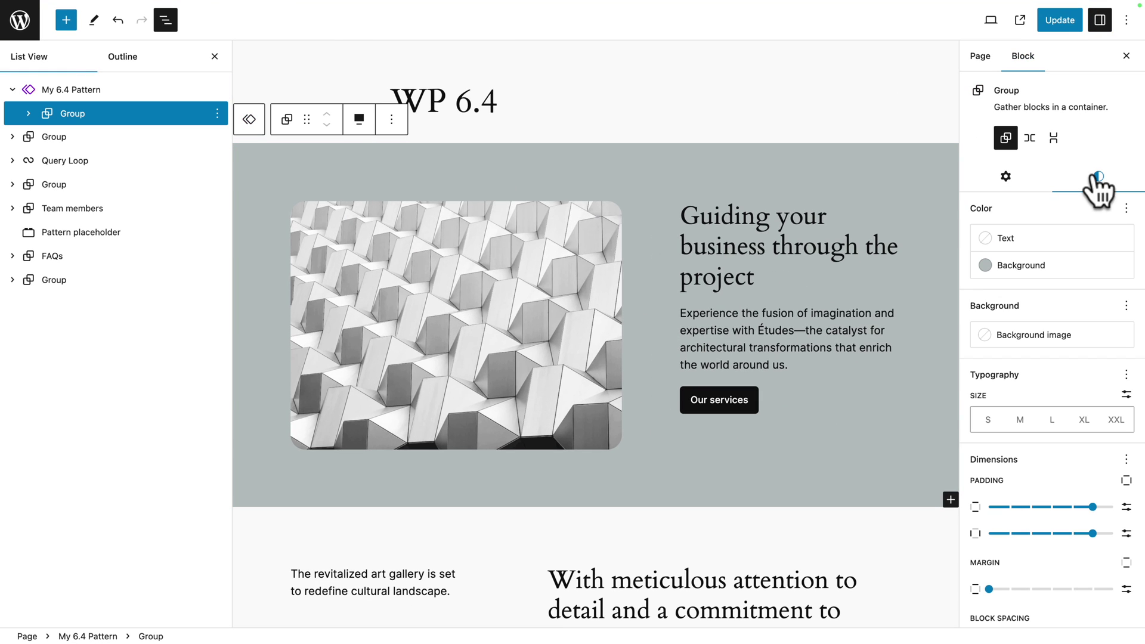
{"action": "left_click", "coordinate": [1016, 265]}
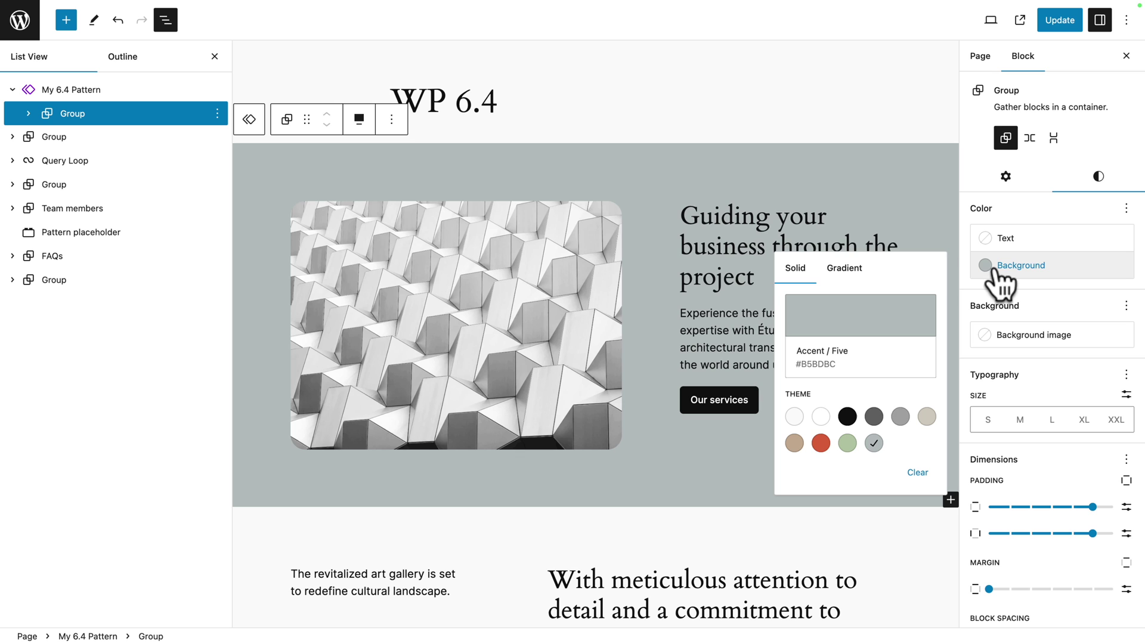
{"action": "left_click", "coordinate": [821, 444]}
- Make the Guiding your business heading and the paragraph below it white
{"action": "left_click", "coordinate": [703, 448]}
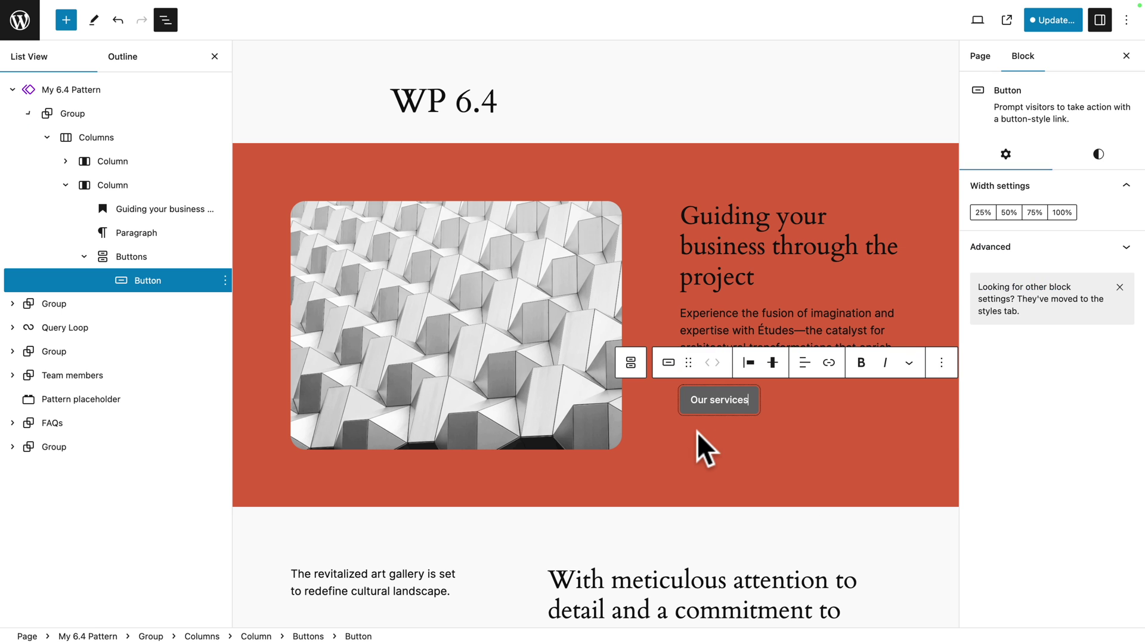
{"action": "left_click", "coordinate": [733, 228]}
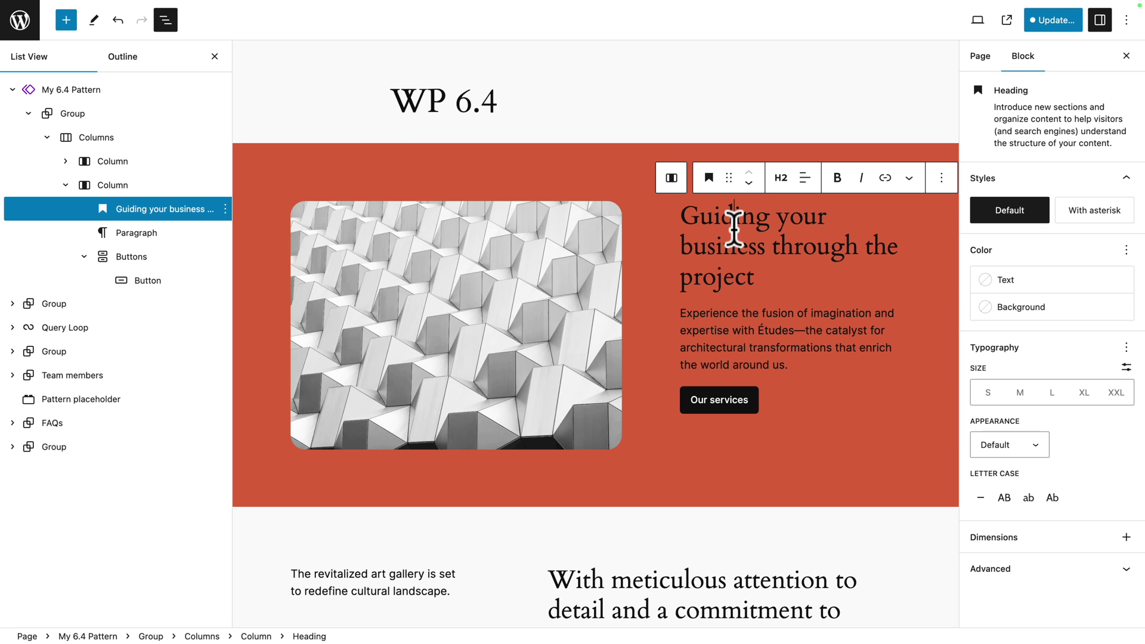
{"action": "left_click", "coordinate": [1003, 280]}
{"action": "left_click", "coordinate": [820, 399]}
{"action": "left_click", "coordinate": [735, 352]}
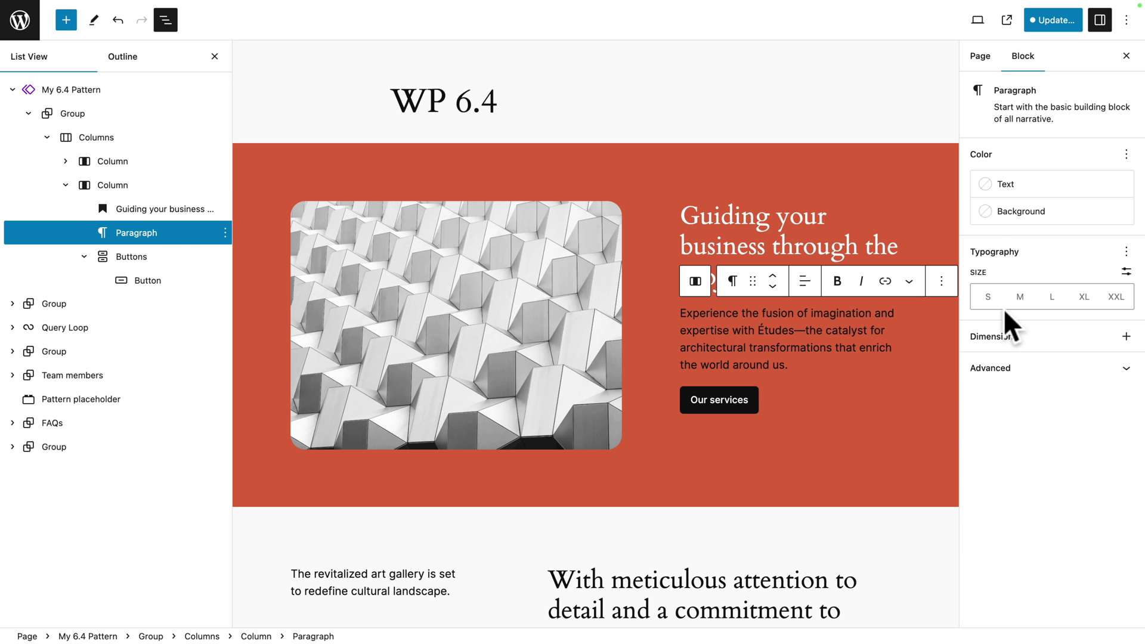
{"action": "left_click", "coordinate": [1005, 184]}
{"action": "left_click", "coordinate": [821, 303]}
- Save the changes to the WP 6.4 page and My 6.4 Pattern
{"action": "left_click", "coordinate": [658, 374]}
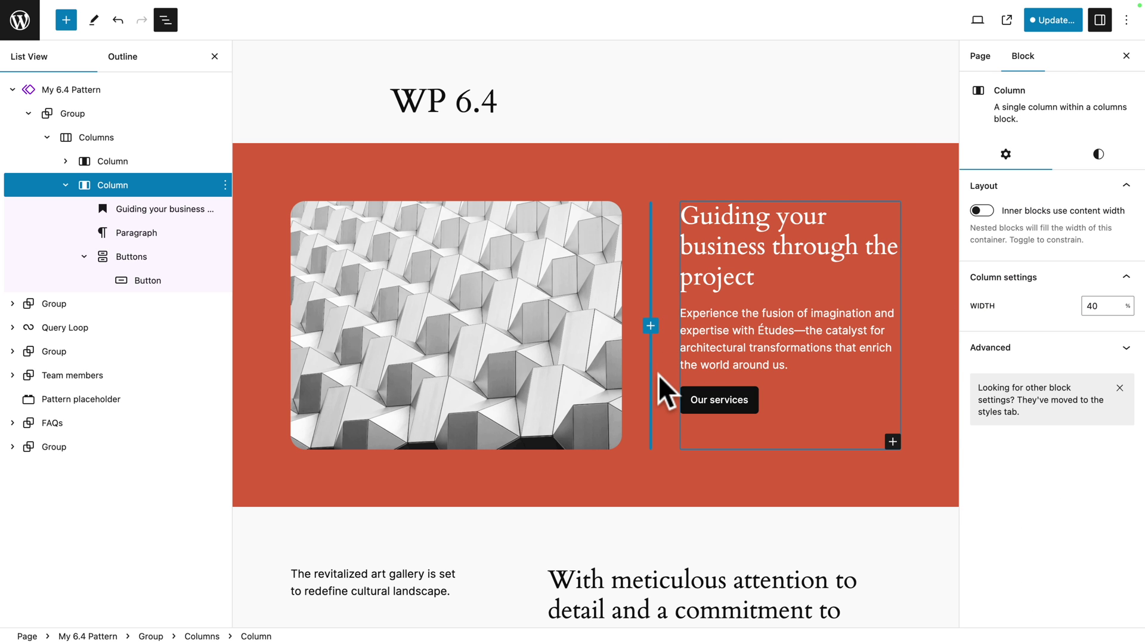
{"action": "left_click", "coordinate": [1052, 19]}
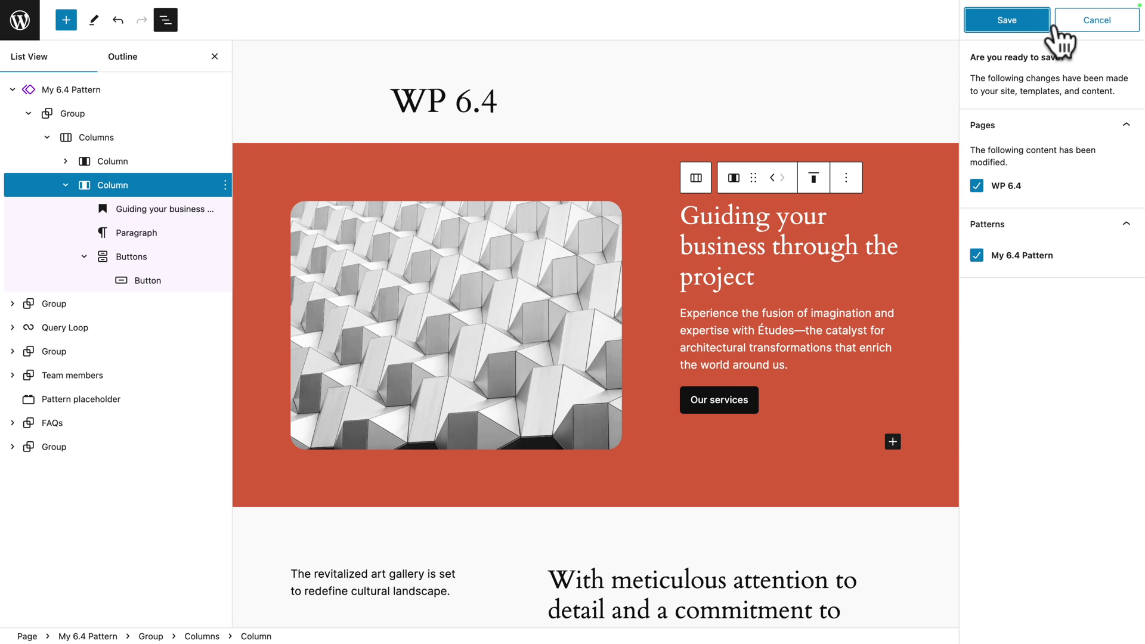
{"action": "left_click", "coordinate": [1007, 22]}
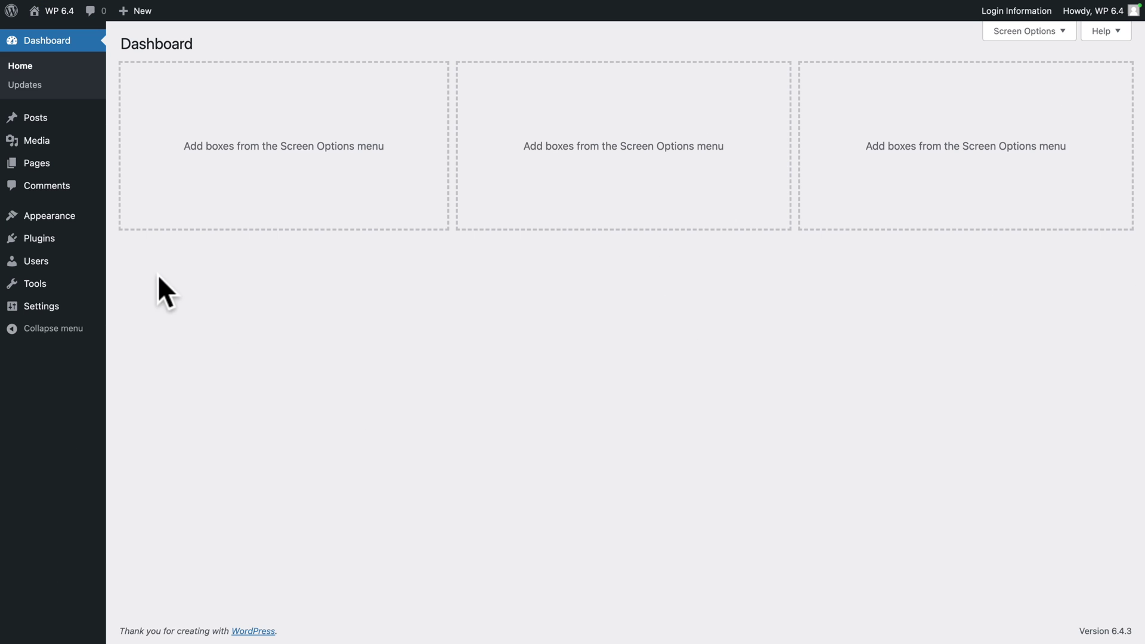
- Create a new blank page titled 'Page 1 - WP 6.4'
{"action": "mouse_move", "coordinate": [37, 175]}
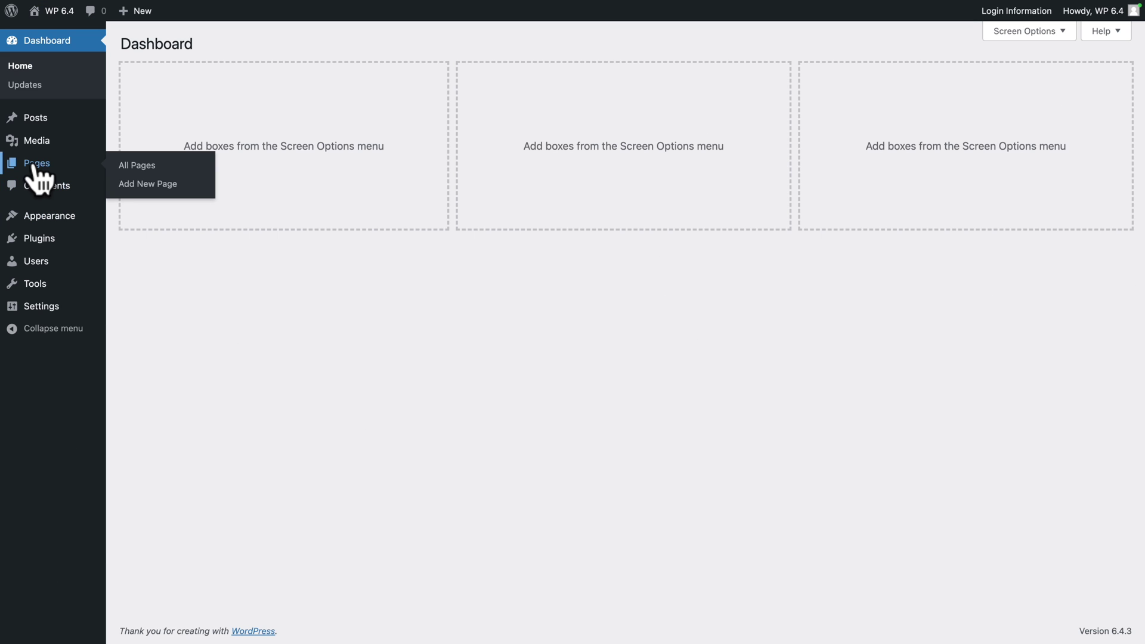
{"action": "left_click", "coordinate": [130, 184]}
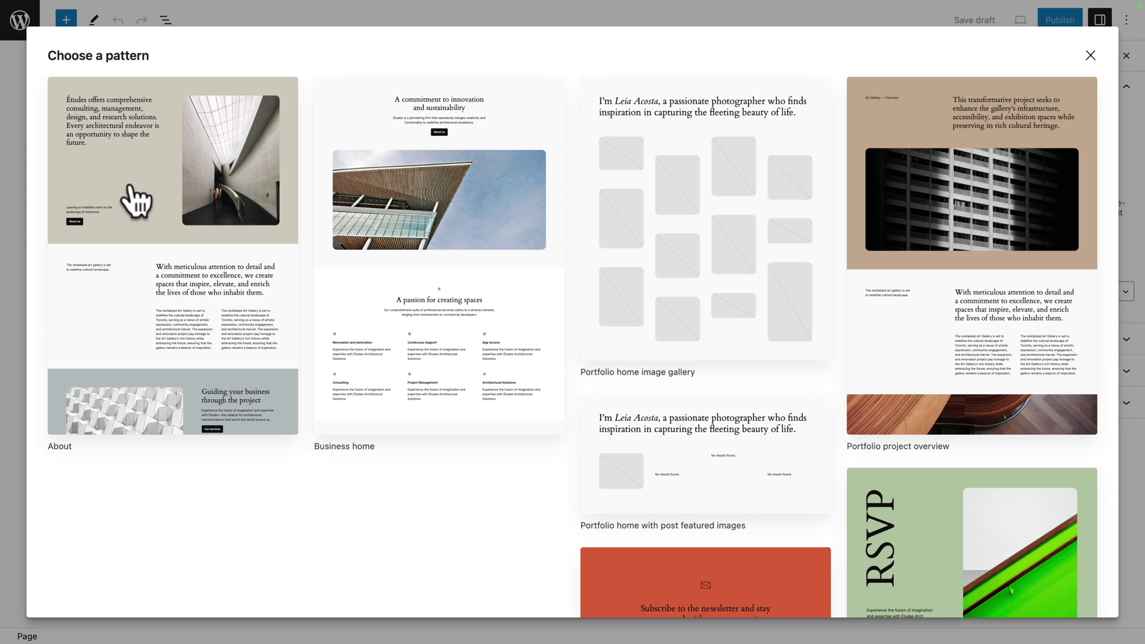
{"action": "left_click", "coordinate": [1089, 56]}
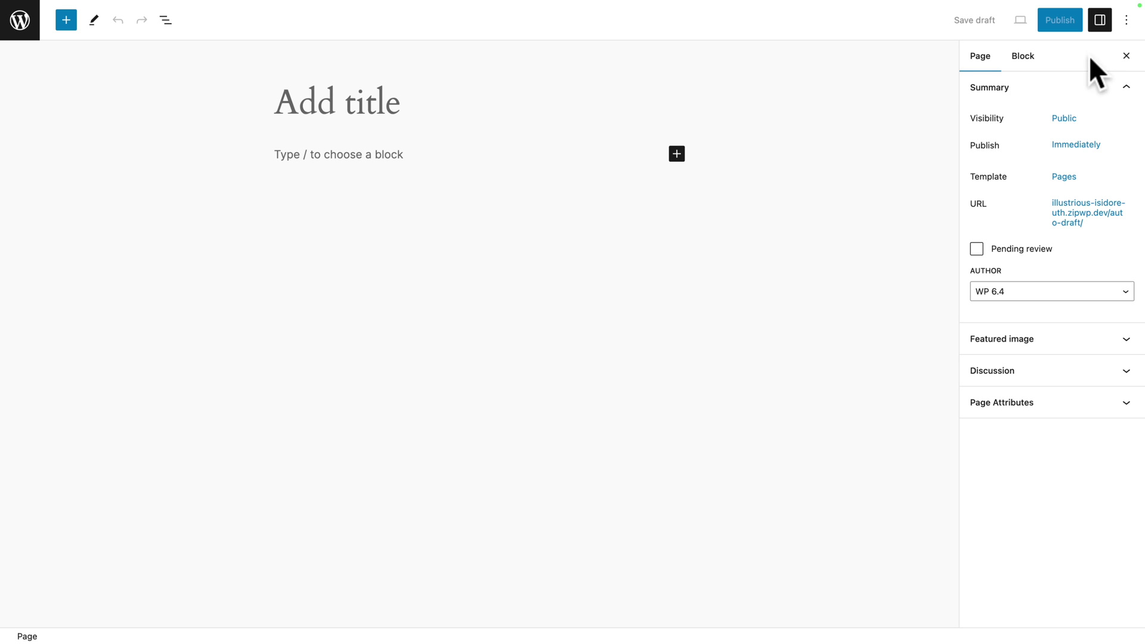
{"action": "left_click", "coordinate": [321, 103]}
{"action": "type", "text": "Page 1 - WP 6.4"}
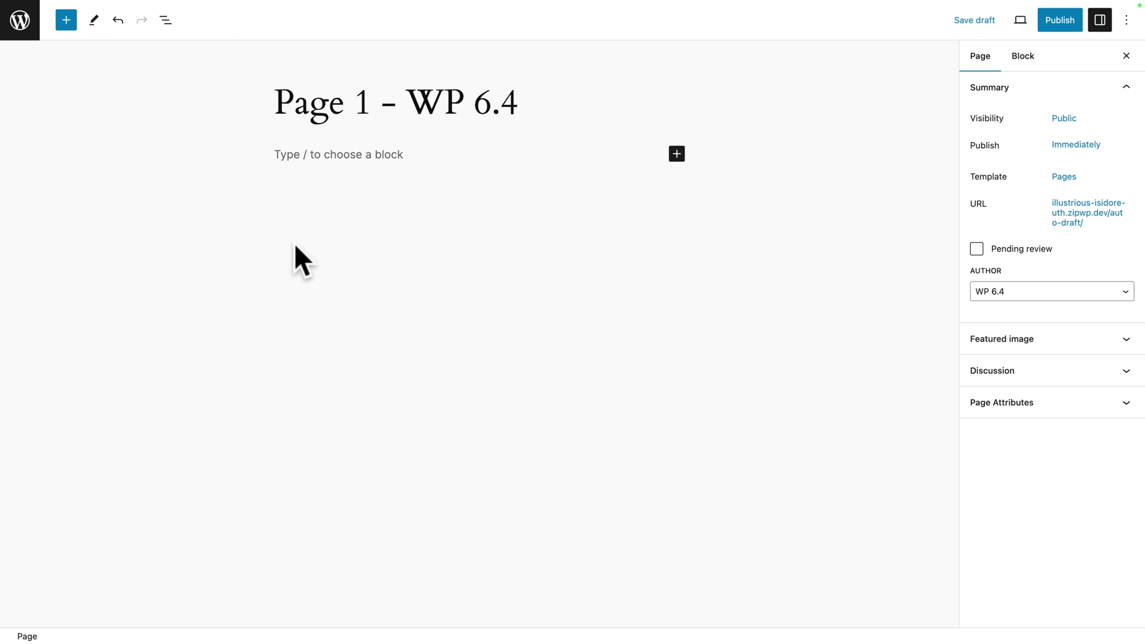
- Insert My 6.4 Pattern from My patterns and publish the page
{"action": "left_click", "coordinate": [295, 243]}
{"action": "left_click", "coordinate": [66, 20]}
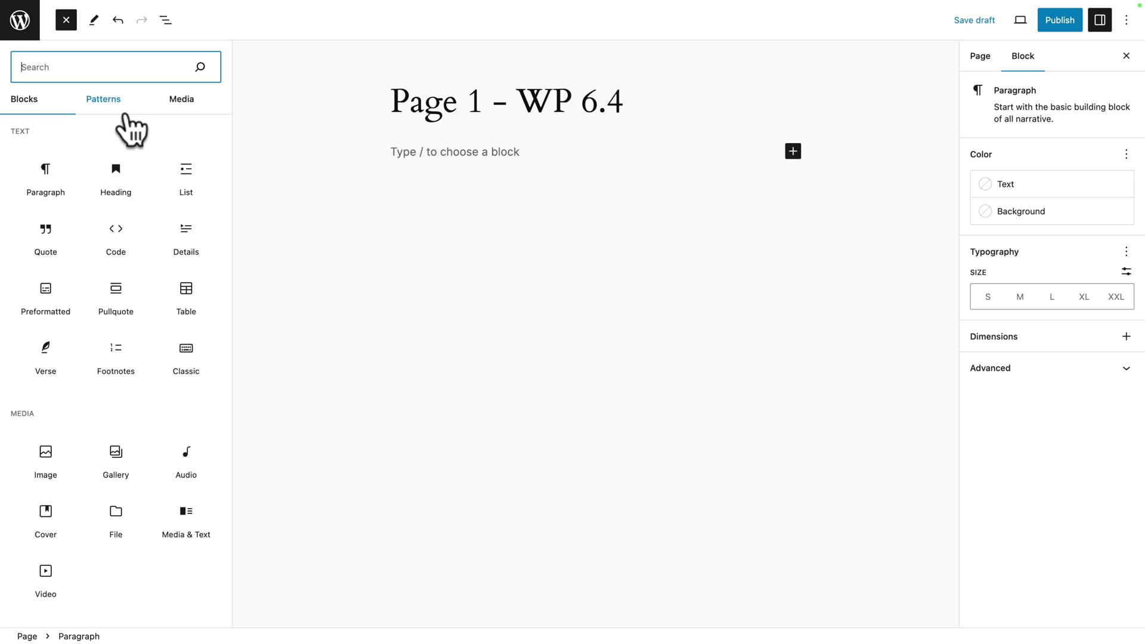
{"action": "left_click", "coordinate": [105, 99]}
{"action": "left_click", "coordinate": [76, 169]}
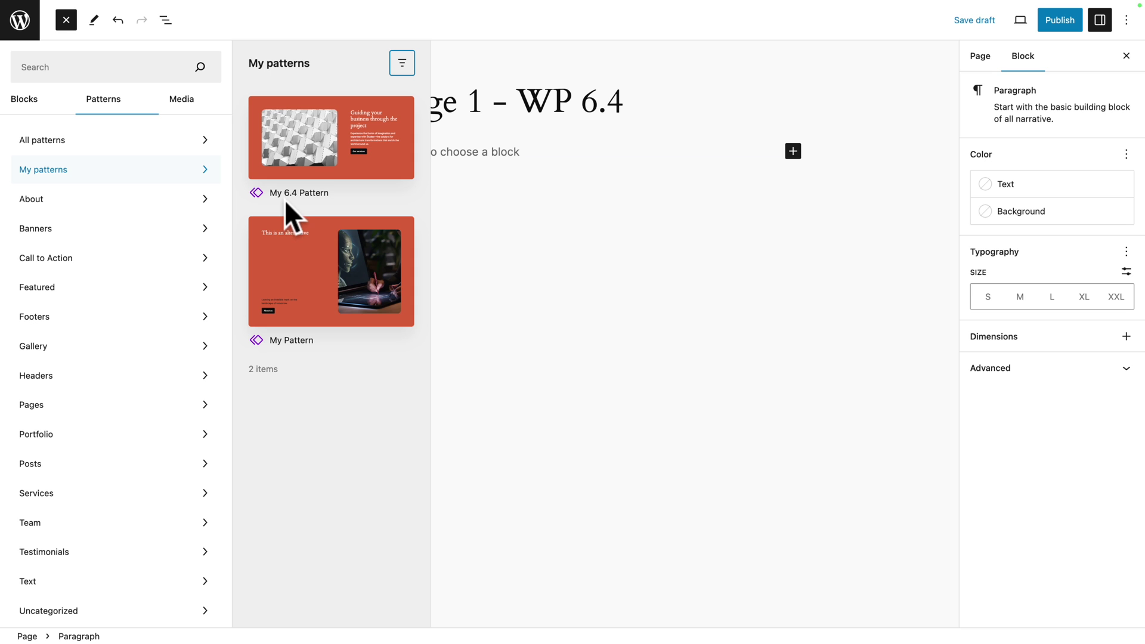
{"action": "left_click", "coordinate": [318, 156]}
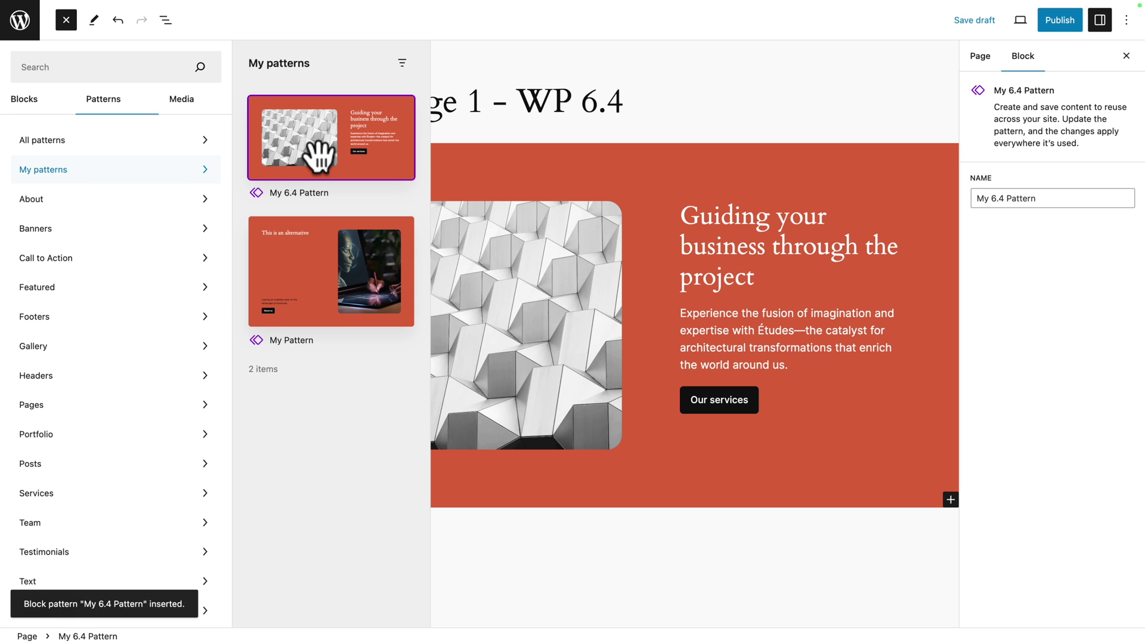
{"action": "left_click", "coordinate": [466, 141]}
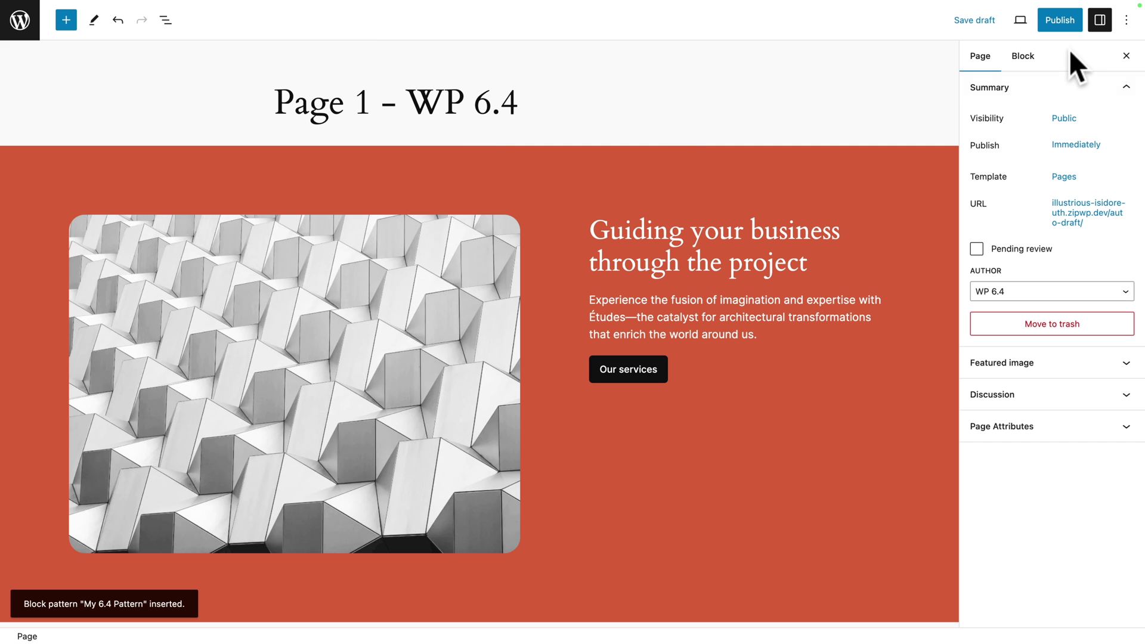
{"action": "left_click", "coordinate": [1057, 22]}
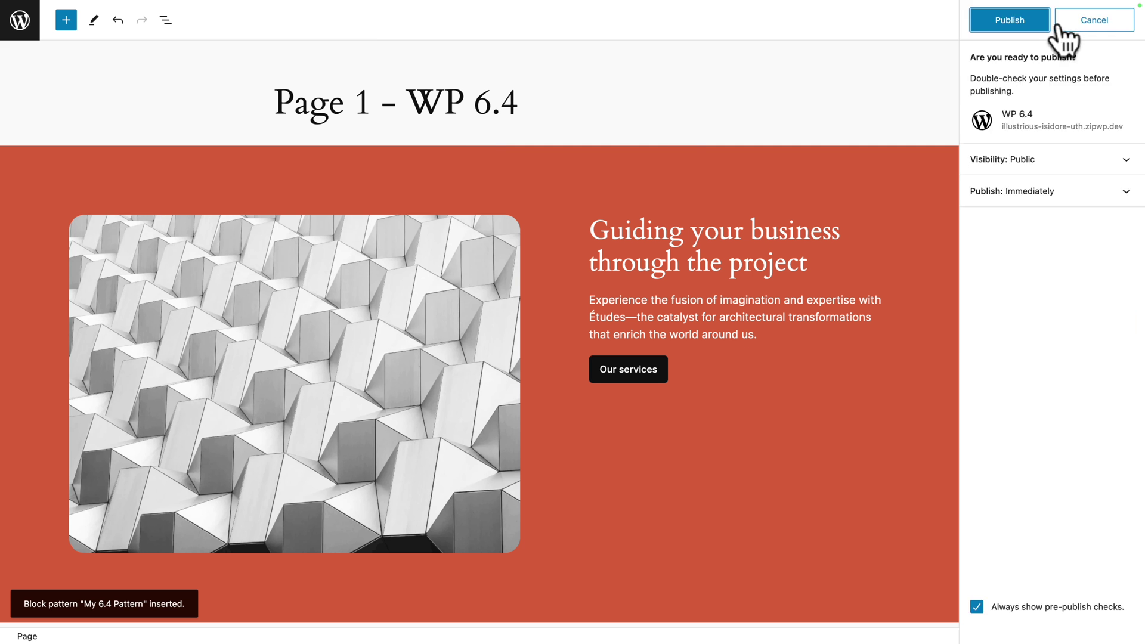
{"action": "left_click", "coordinate": [1009, 20]}
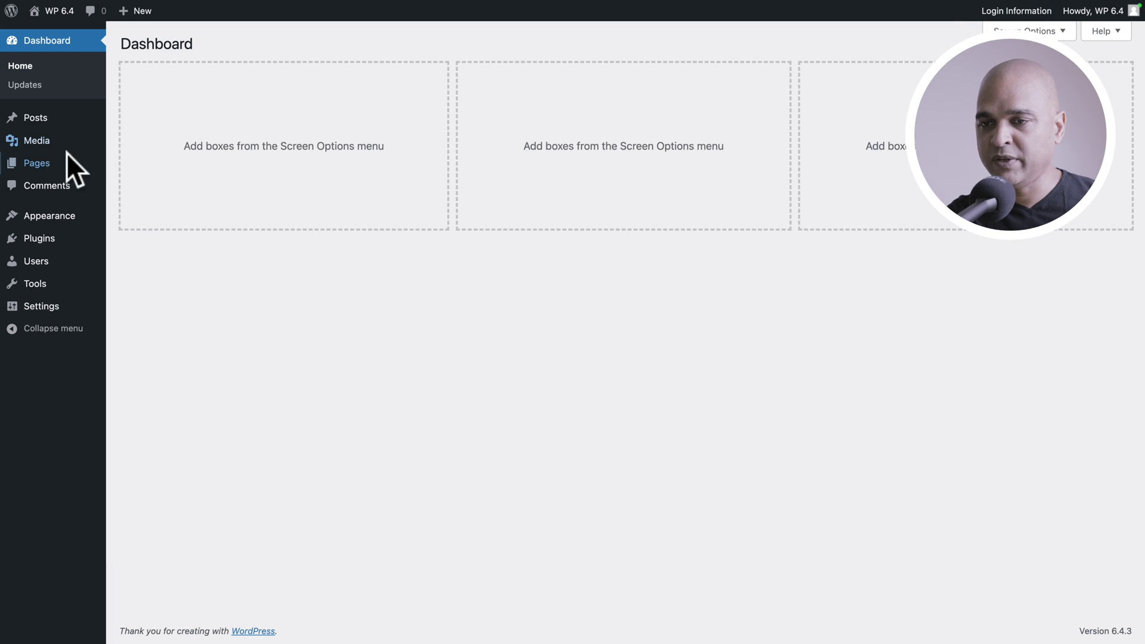
- Create another blank page titled 'Page 2 - WP 6.4'
{"action": "mouse_move", "coordinate": [46, 170]}
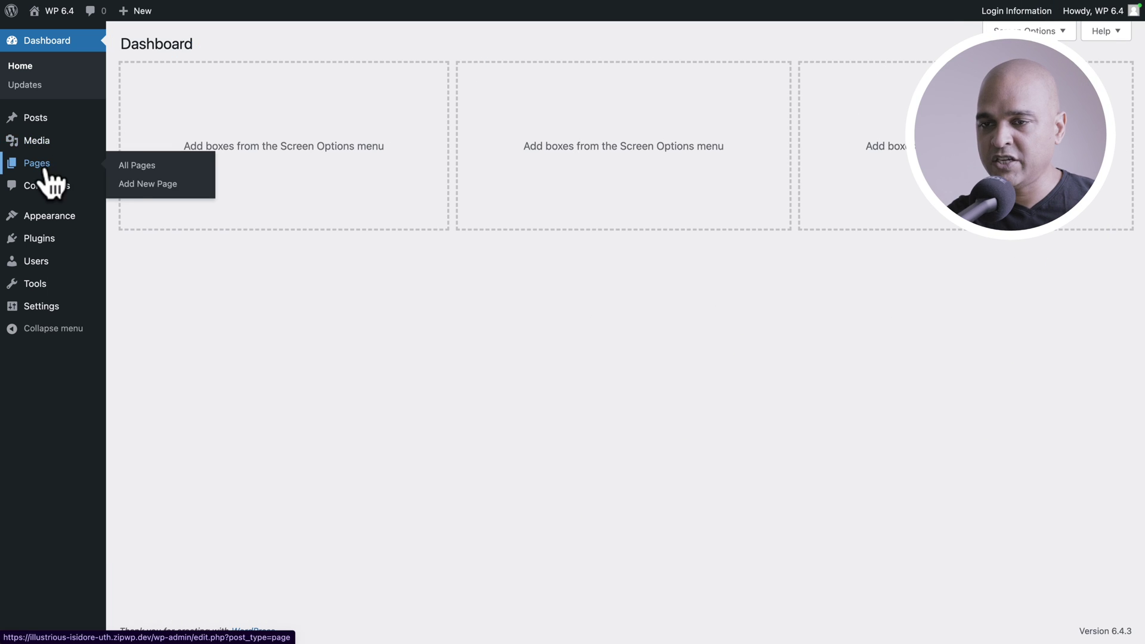
{"action": "left_click", "coordinate": [132, 183]}
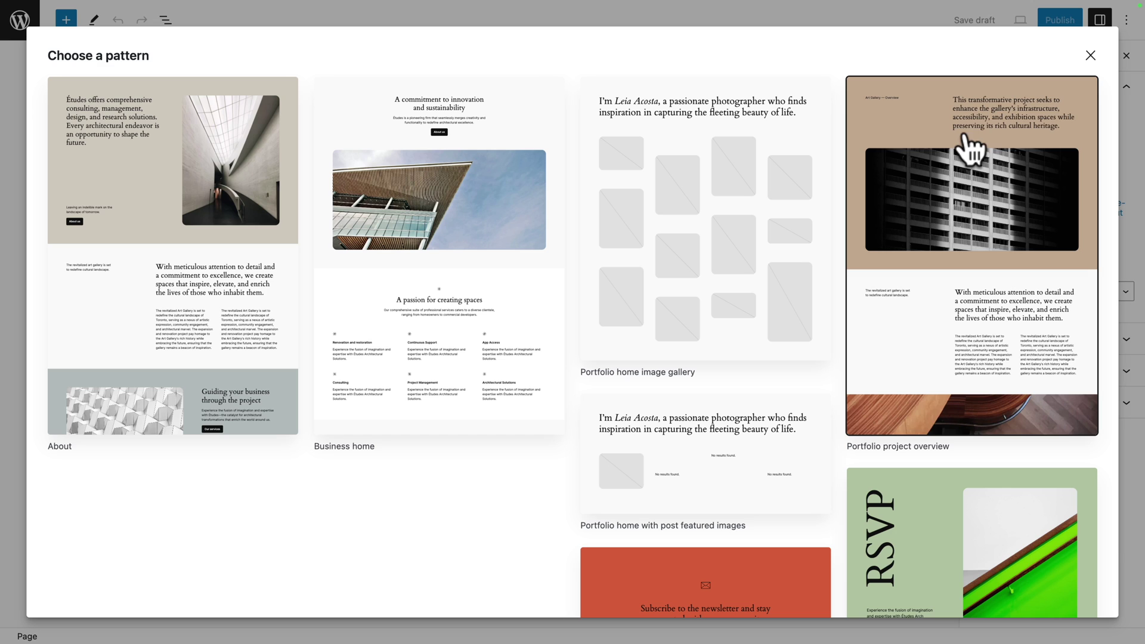
{"action": "left_click", "coordinate": [1090, 55]}
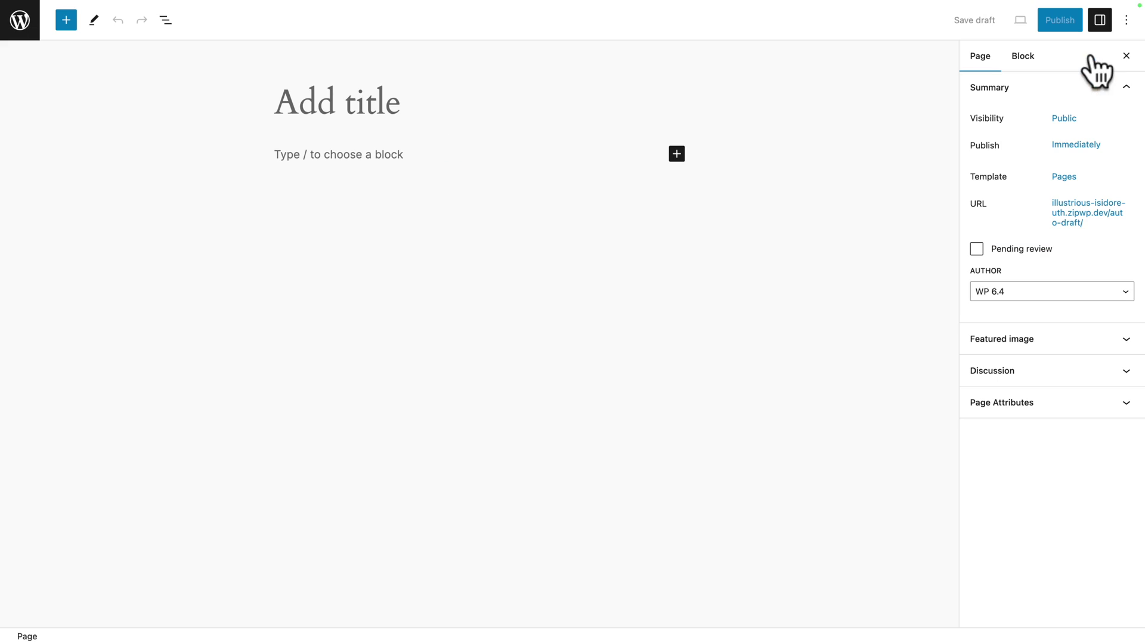
{"action": "left_click", "coordinate": [407, 105]}
{"action": "type", "text": "Page 2 - WP 6.4"}
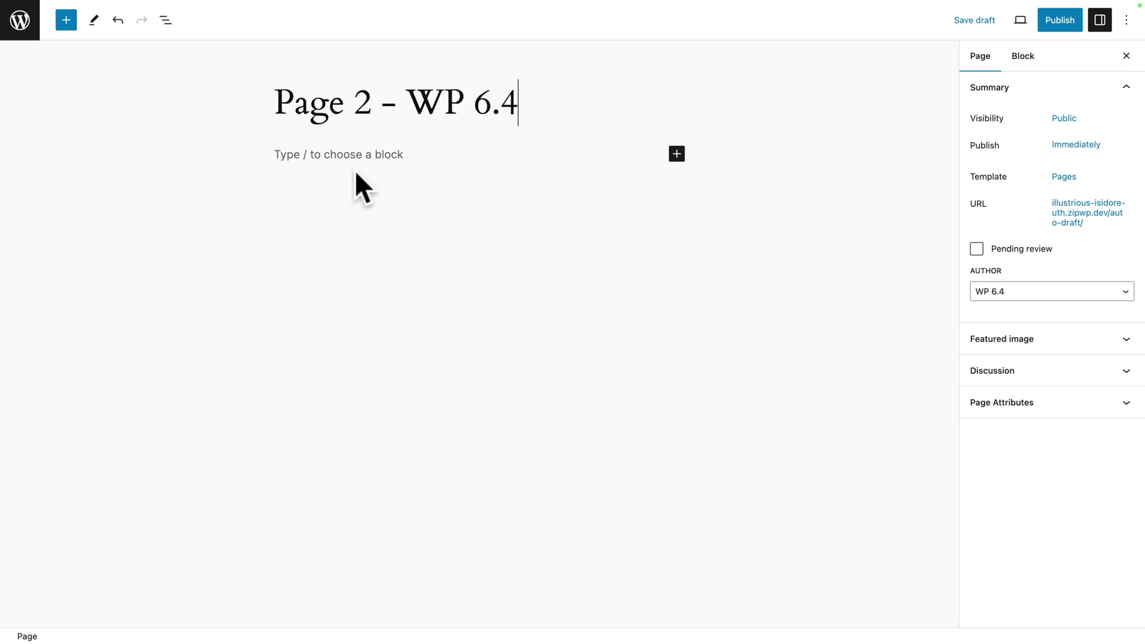
- Insert My 6.4 Pattern from My patterns into Page 2 and publish it
{"action": "left_click", "coordinate": [73, 21]}
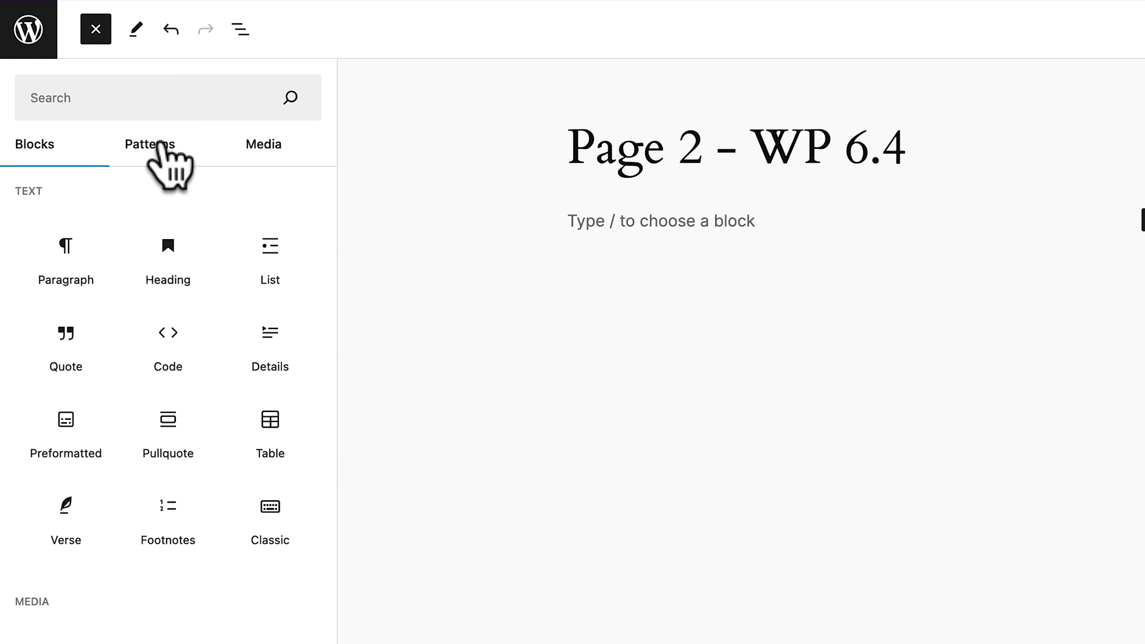
{"action": "left_click", "coordinate": [159, 145]}
{"action": "left_click", "coordinate": [117, 246]}
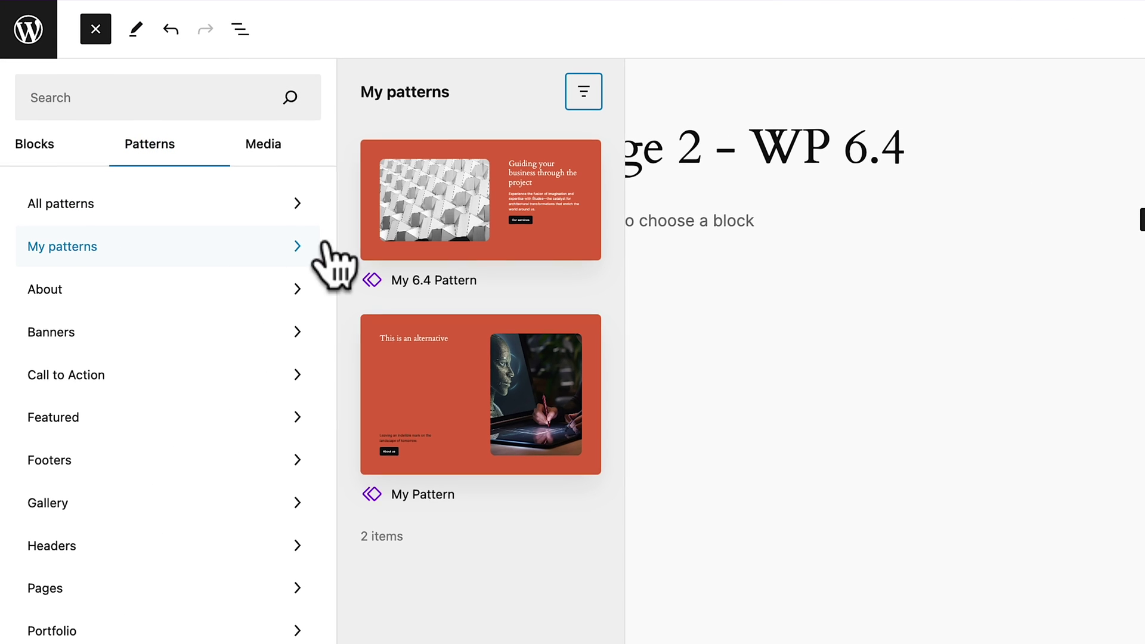
{"action": "left_click", "coordinate": [417, 216]}
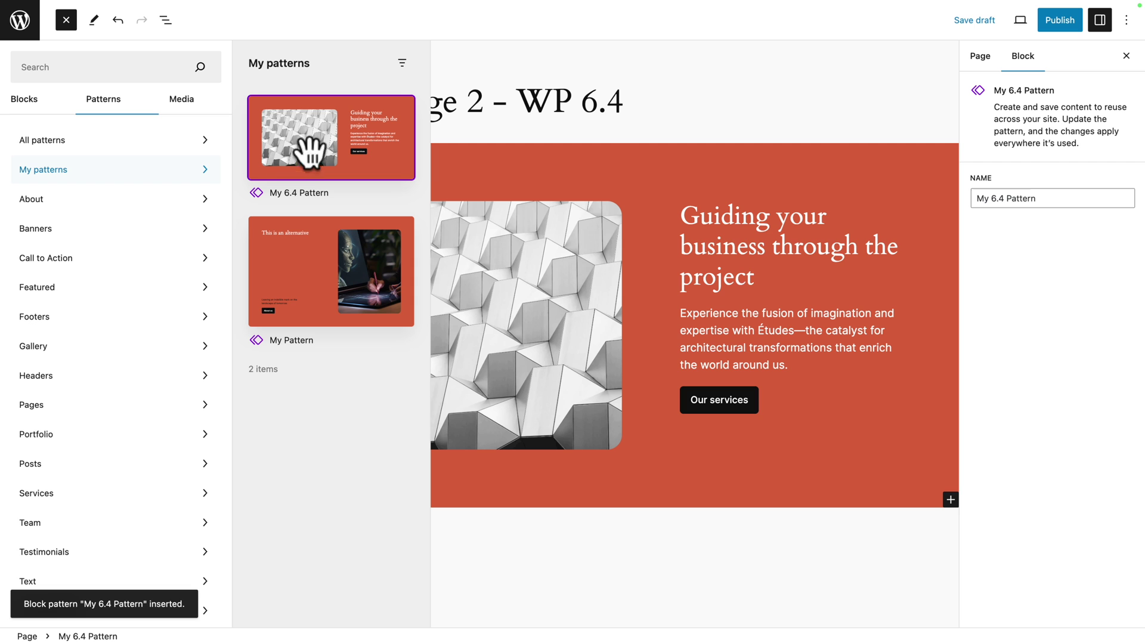
{"action": "left_click", "coordinate": [1048, 24]}
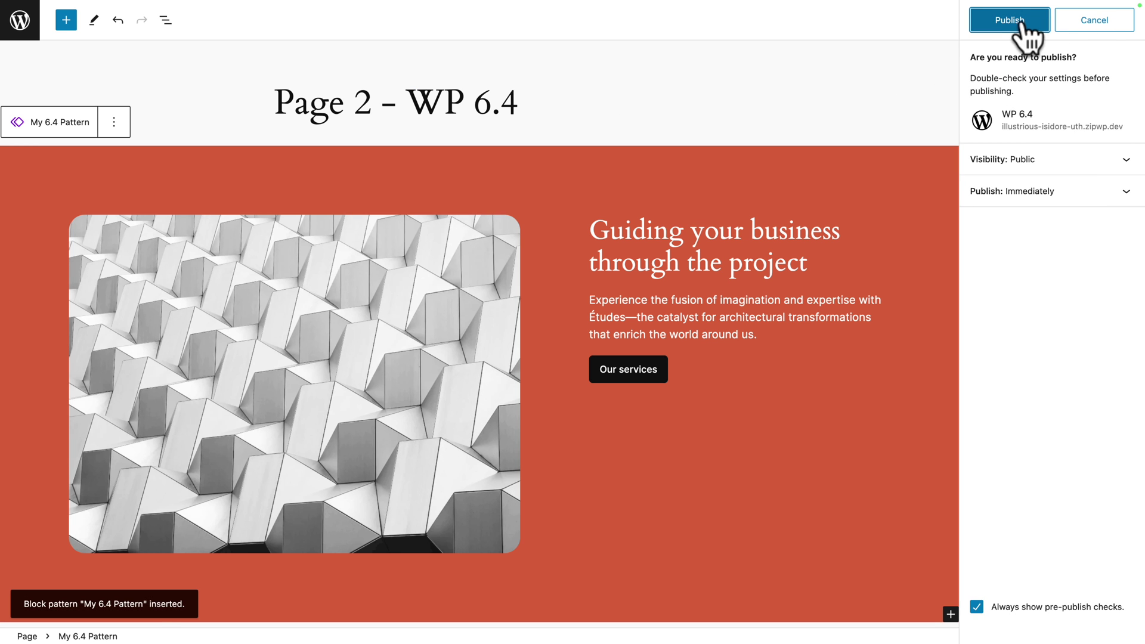
{"action": "left_click", "coordinate": [1022, 21]}
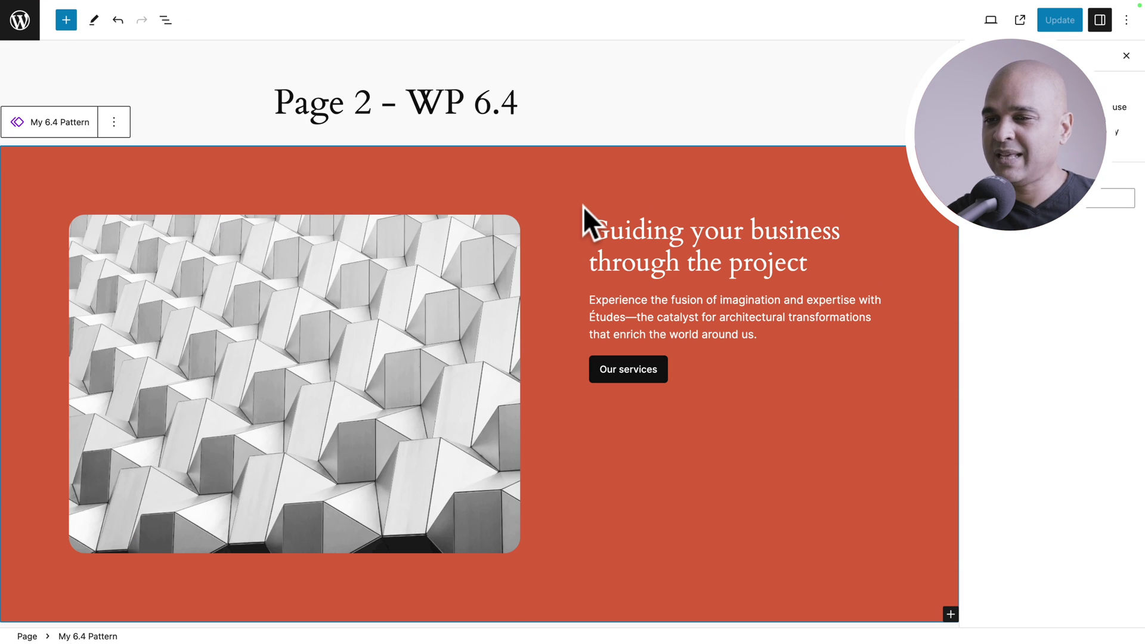
- Change the synced pattern heading to 'Hey', save it, and reload the live page
{"action": "triple_click", "coordinate": [611, 225]}
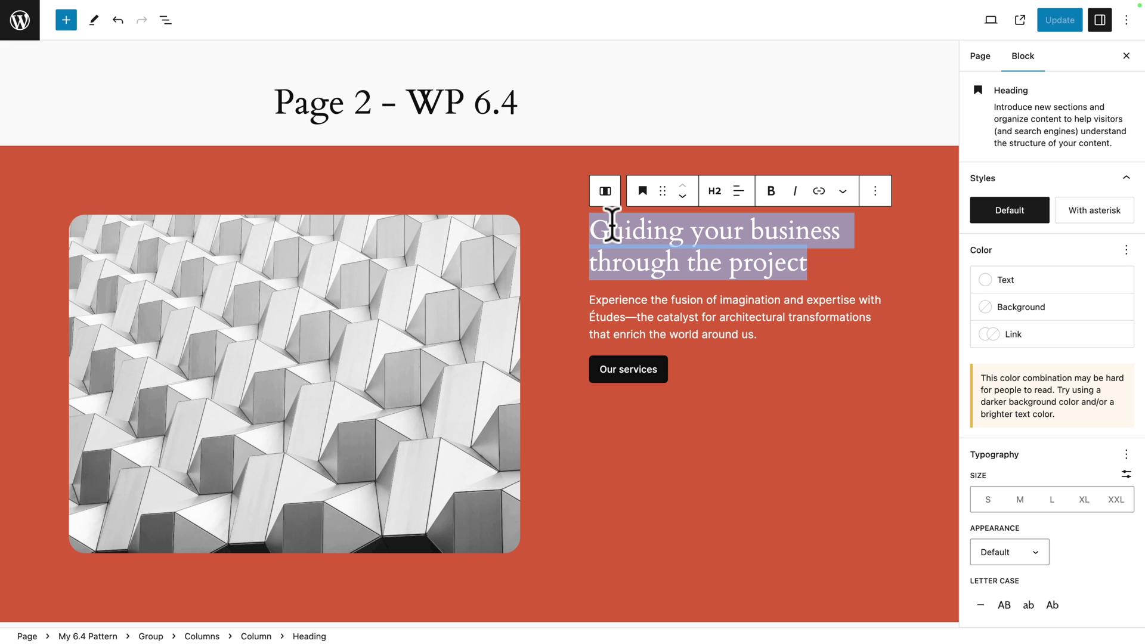
{"action": "type", "text": "Hey"}
{"action": "left_click", "coordinate": [1052, 22]}
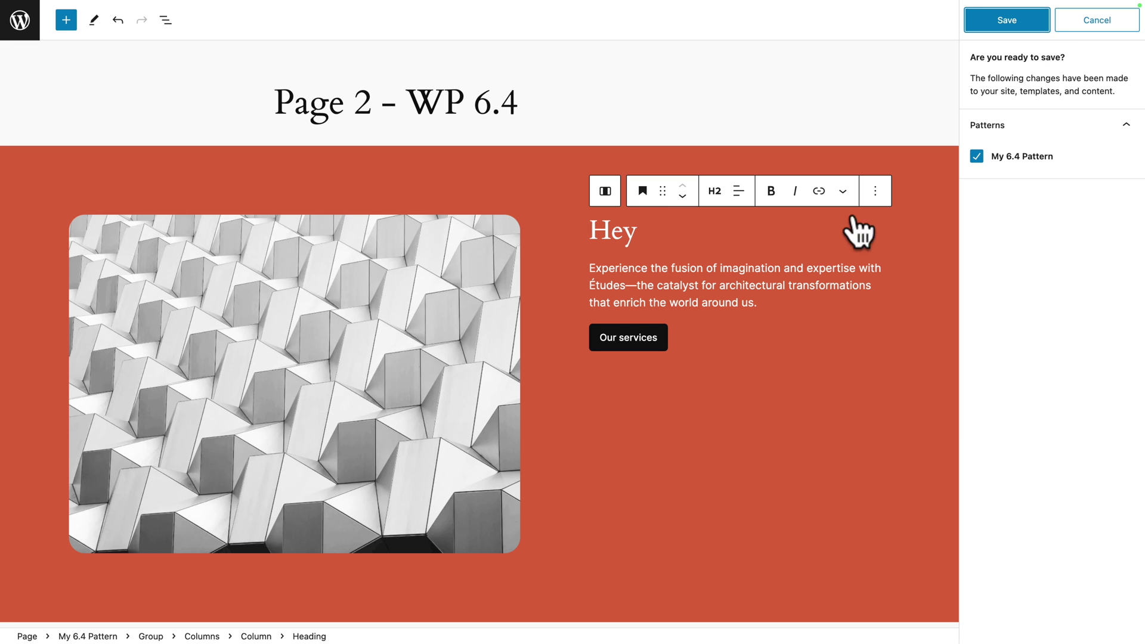
{"action": "left_click", "coordinate": [987, 28]}
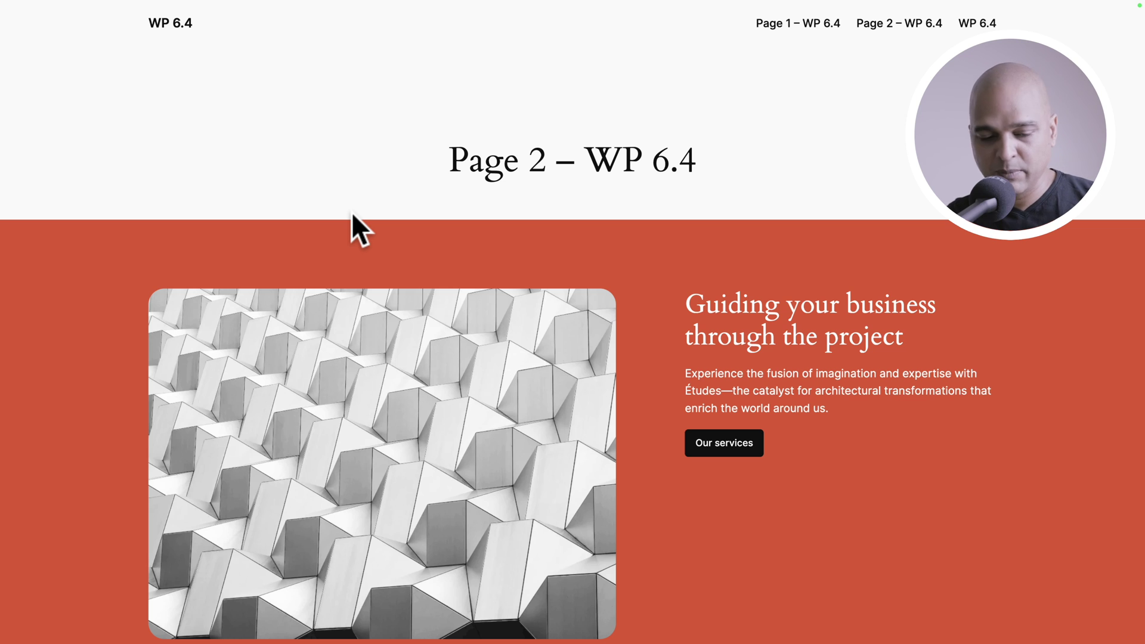
{"action": "key", "text": "super+r"}
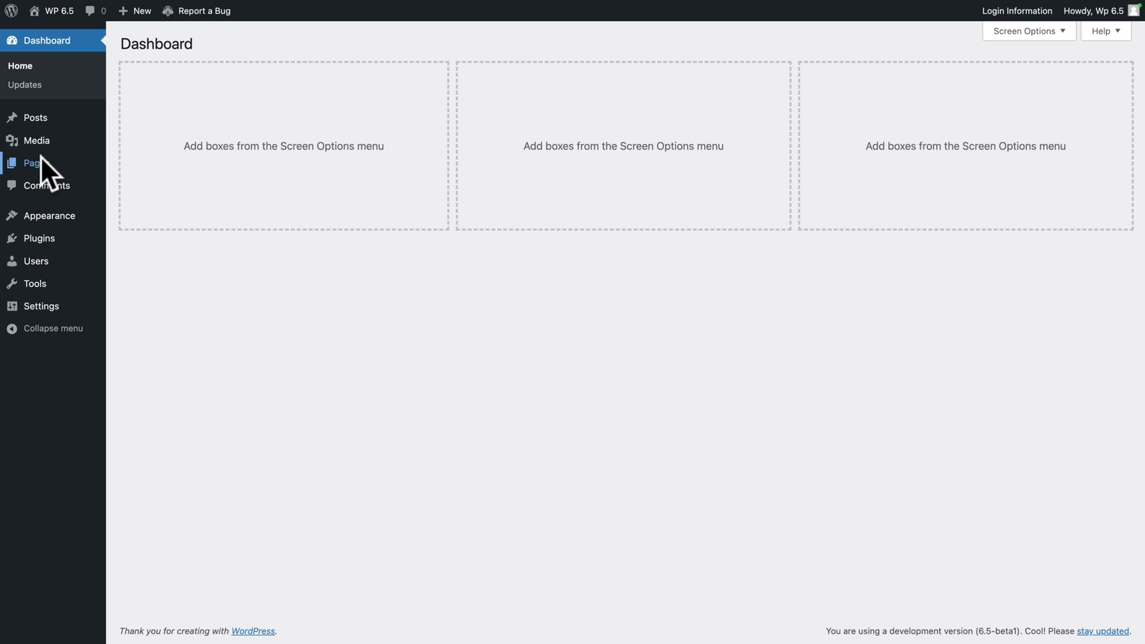
- Start a new WP 6.5 page and insert the 'Call to action with image on right' pattern
{"action": "mouse_move", "coordinate": [42, 162]}
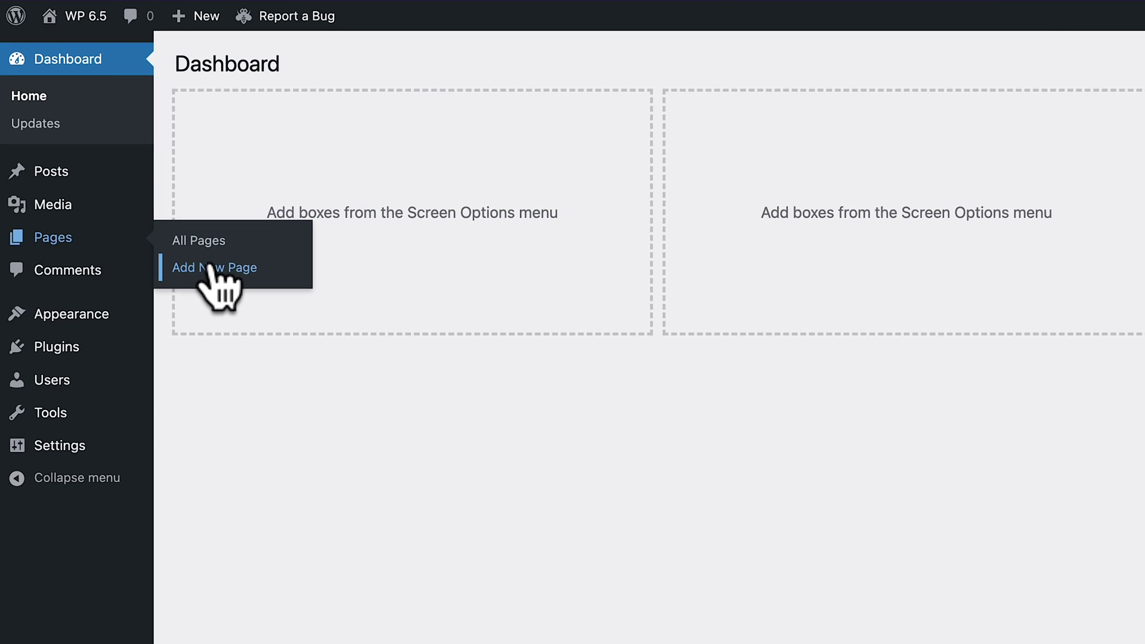
{"action": "left_click", "coordinate": [212, 267]}
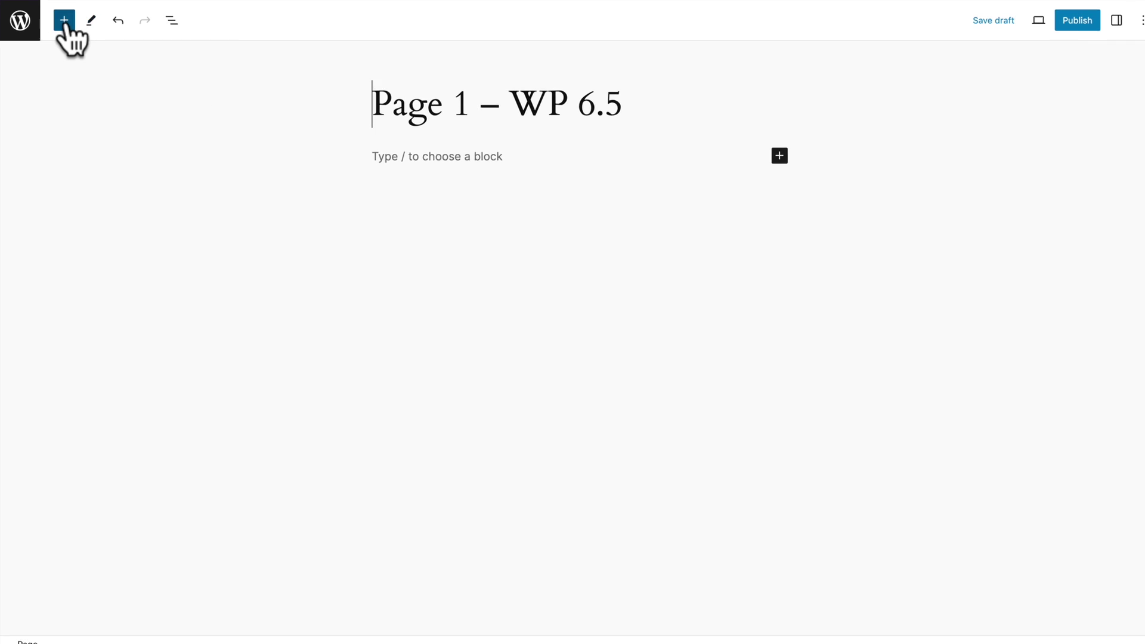
{"action": "left_click", "coordinate": [64, 21]}
{"action": "left_click", "coordinate": [104, 97]}
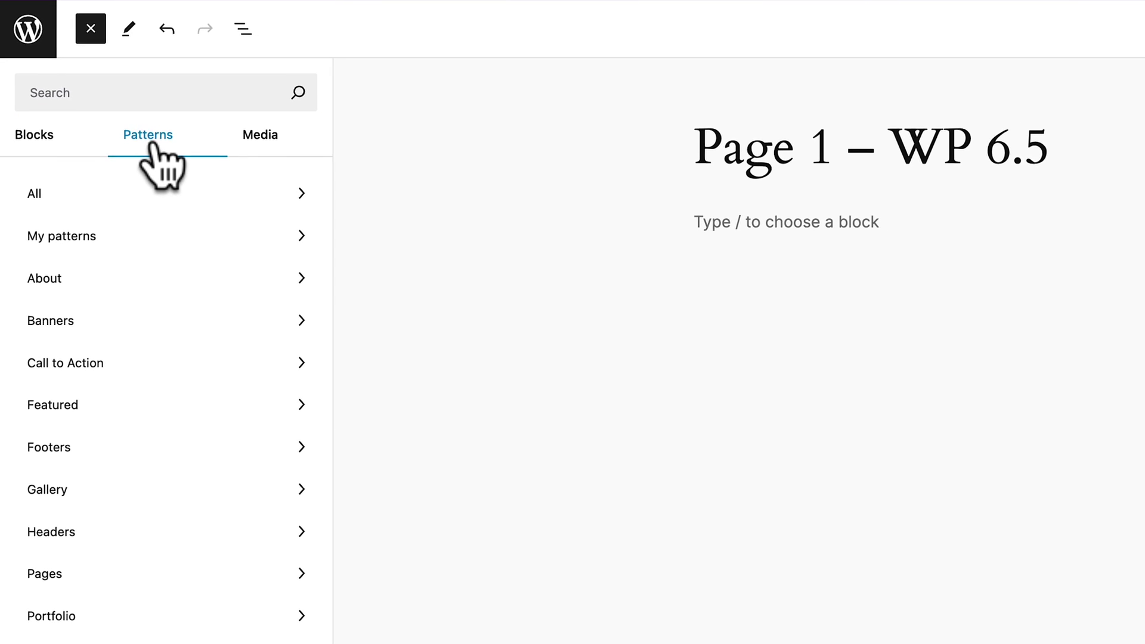
{"action": "left_click", "coordinate": [109, 205]}
{"action": "scroll", "coordinate": [342, 342], "scroll_direction": "down", "scroll_amount": 5}
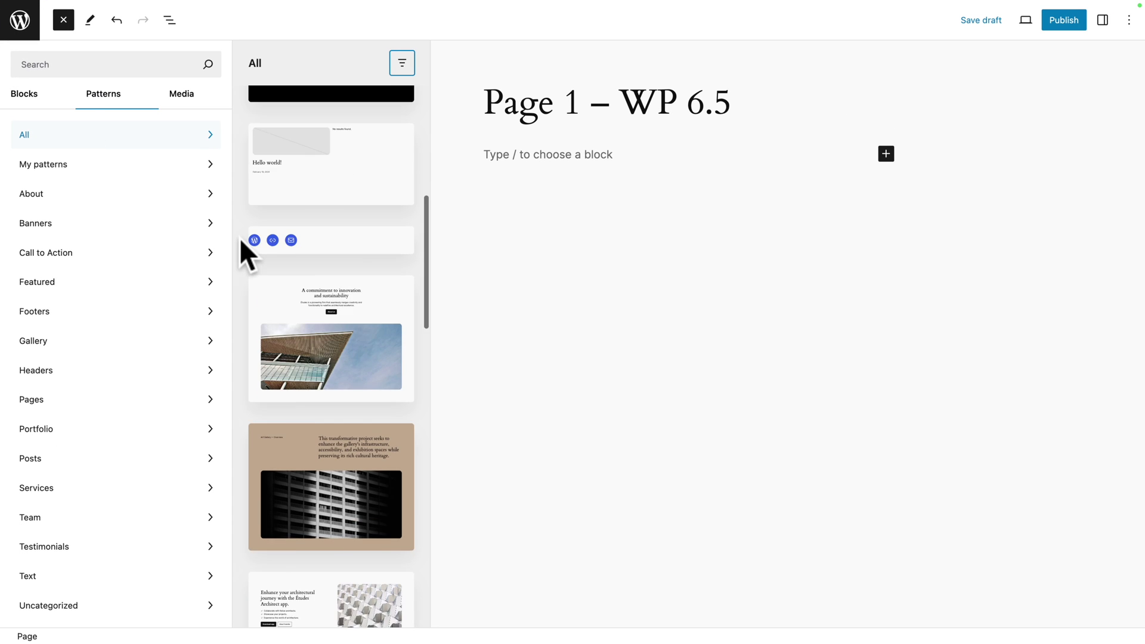
{"action": "scroll", "coordinate": [239, 238], "scroll_direction": "down", "scroll_amount": 5}
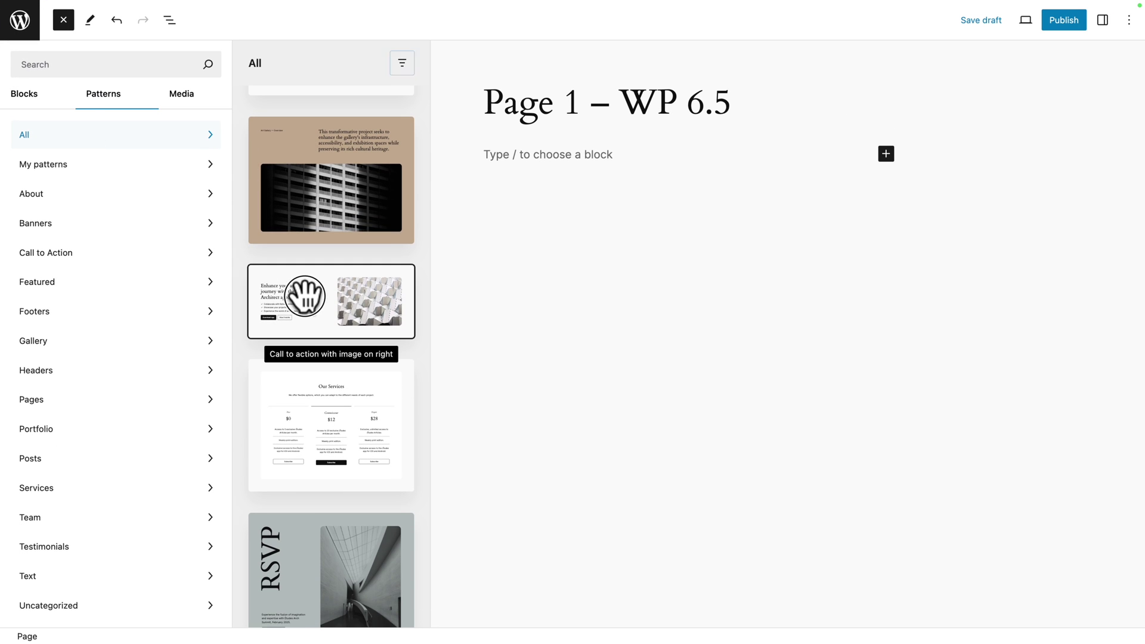
{"action": "left_click", "coordinate": [304, 296]}
{"action": "left_click", "coordinate": [485, 204]}
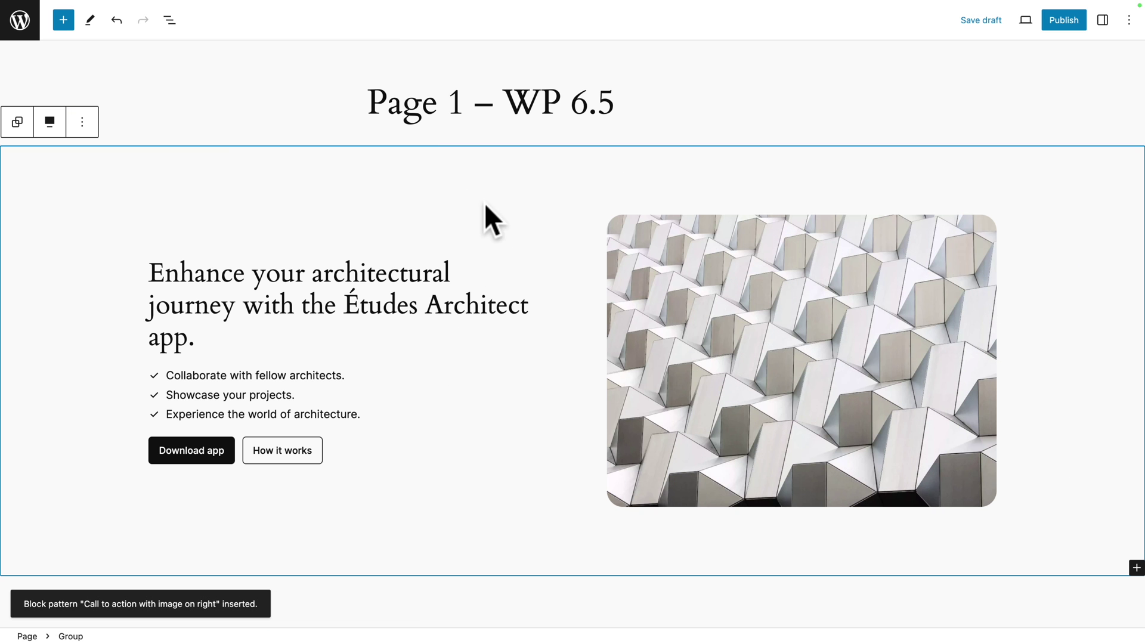
- Convert Page 1's hero Group into a synced pattern named 'My 6.5 pattern'
{"action": "left_click", "coordinate": [169, 20]}
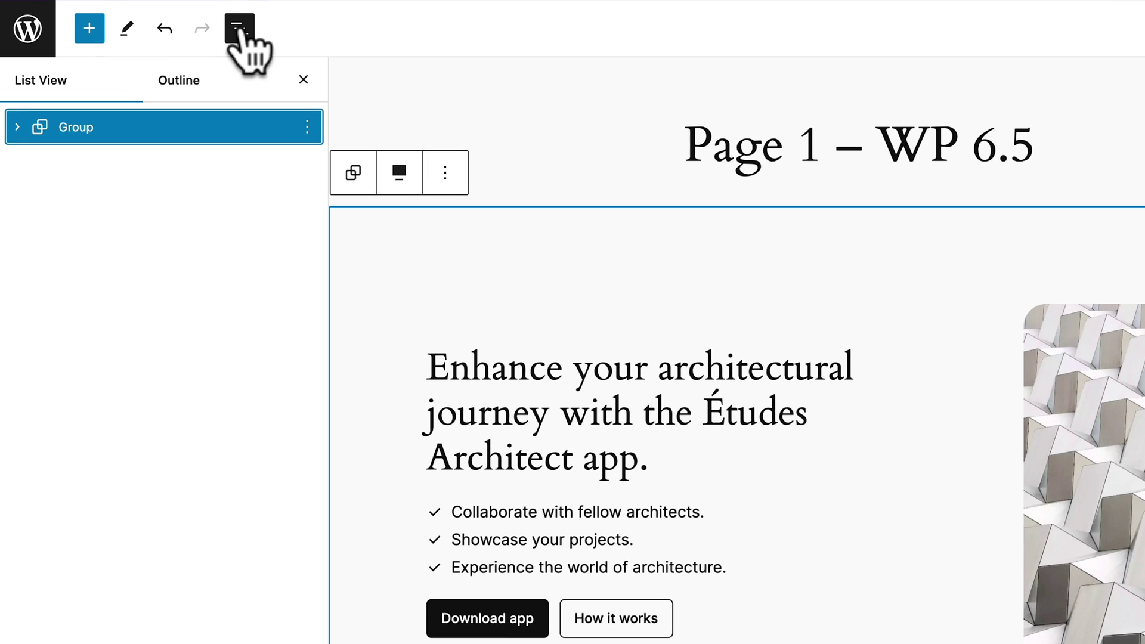
{"action": "left_click", "coordinate": [314, 130]}
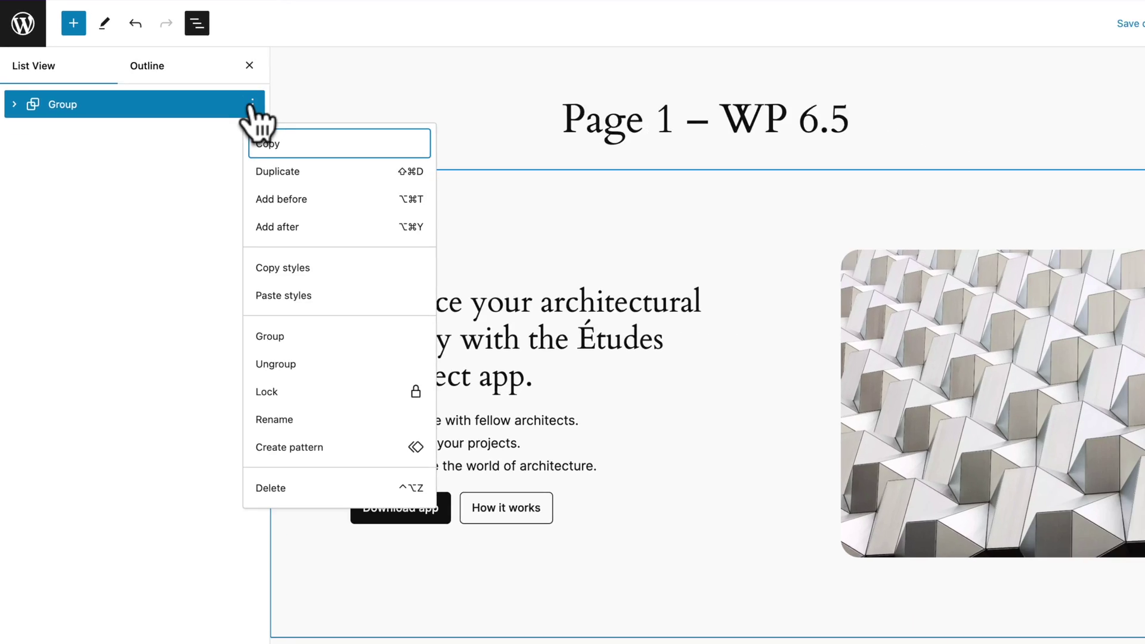
{"action": "left_click", "coordinate": [354, 558]}
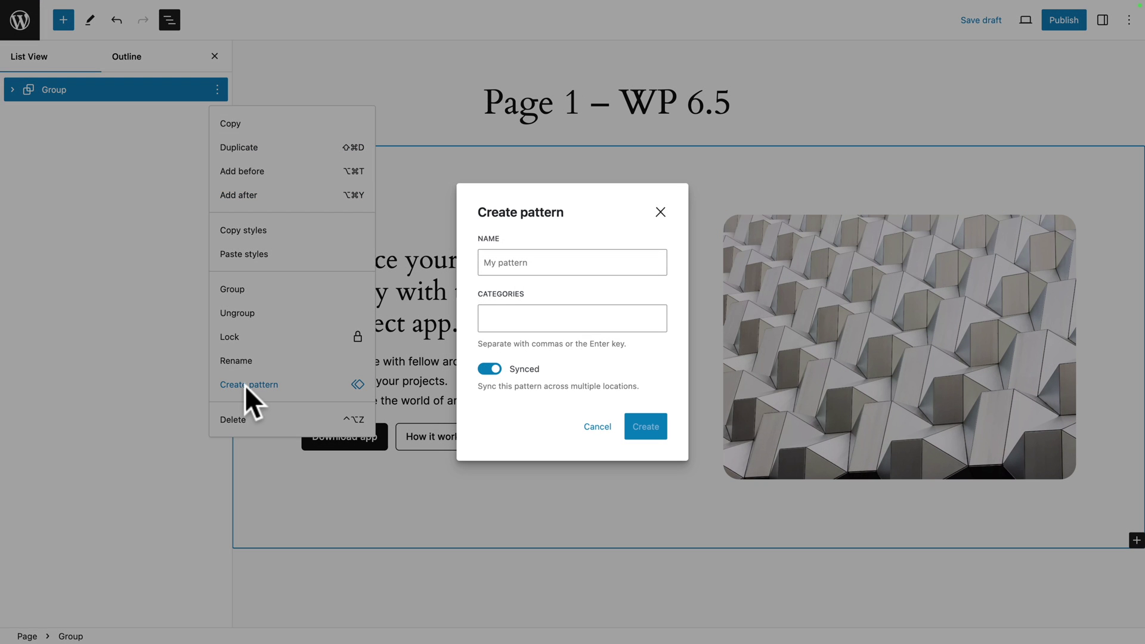
{"action": "type", "text": "My 6.5 pattern"}
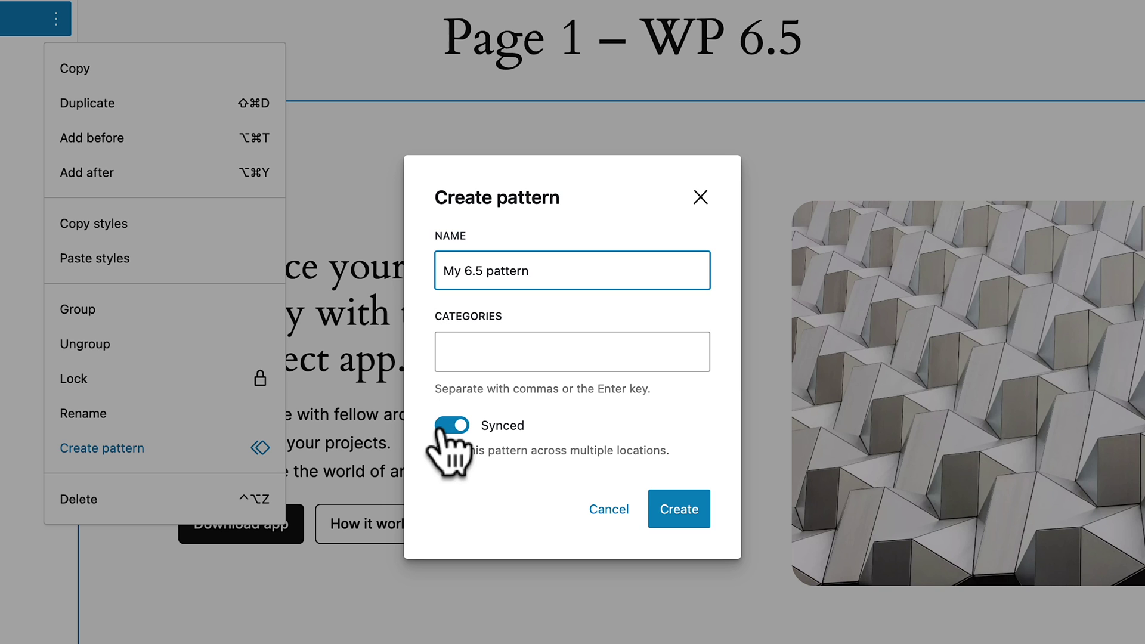
{"action": "left_click", "coordinate": [678, 508]}
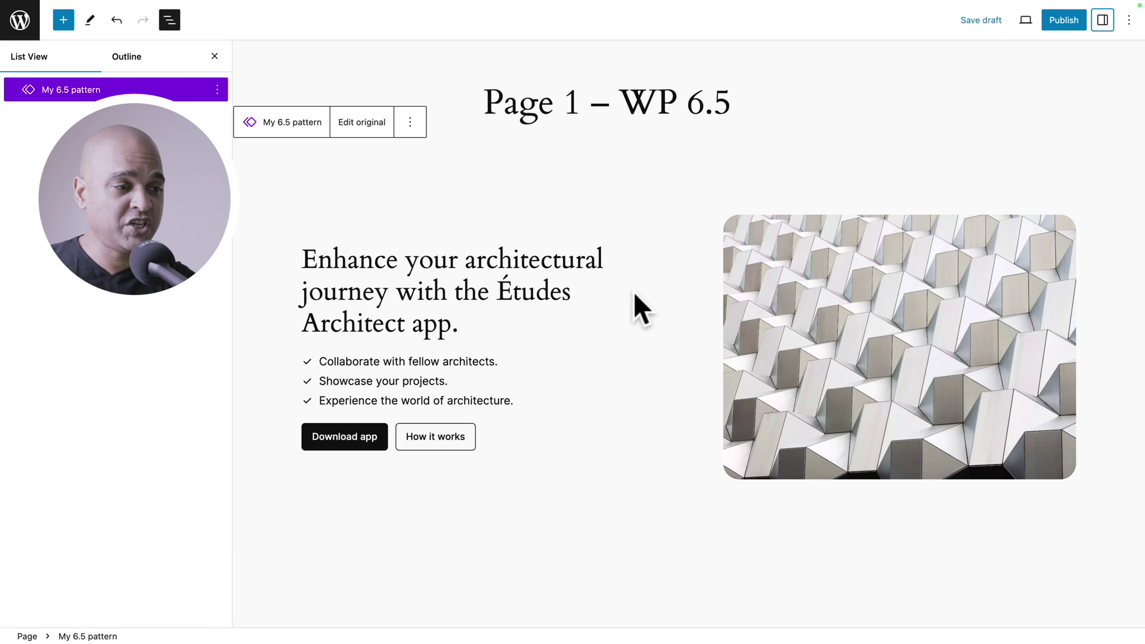
- Reselect the My 6.5 pattern block, open the original pattern for editing, and select its outer Group
{"action": "left_click", "coordinate": [1101, 20]}
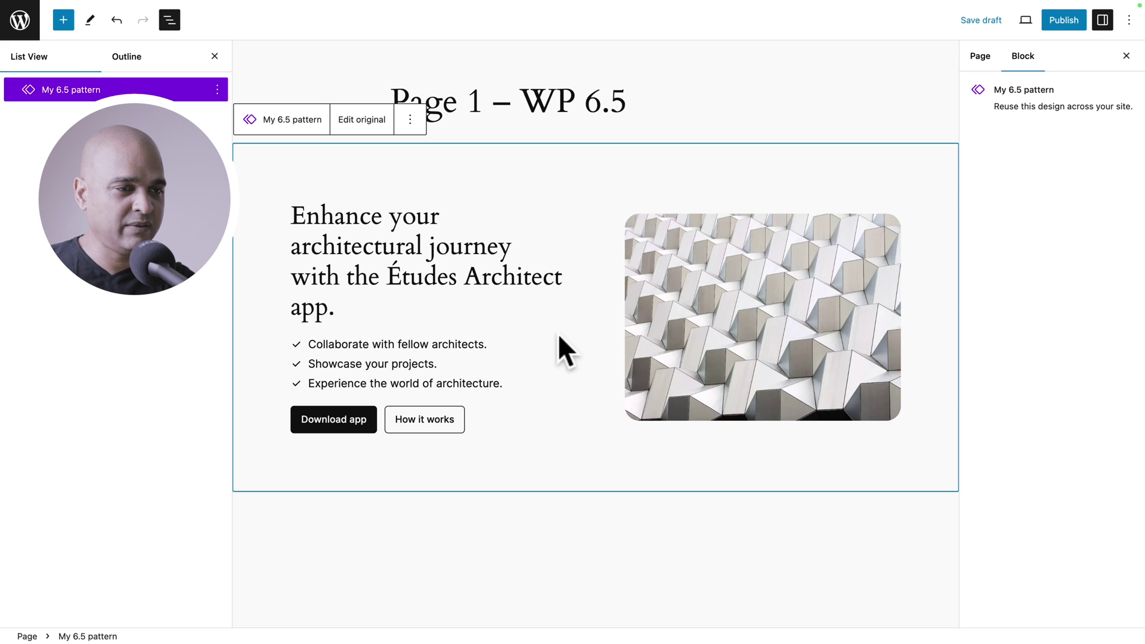
{"action": "left_click", "coordinate": [584, 95]}
{"action": "left_click", "coordinate": [567, 268]}
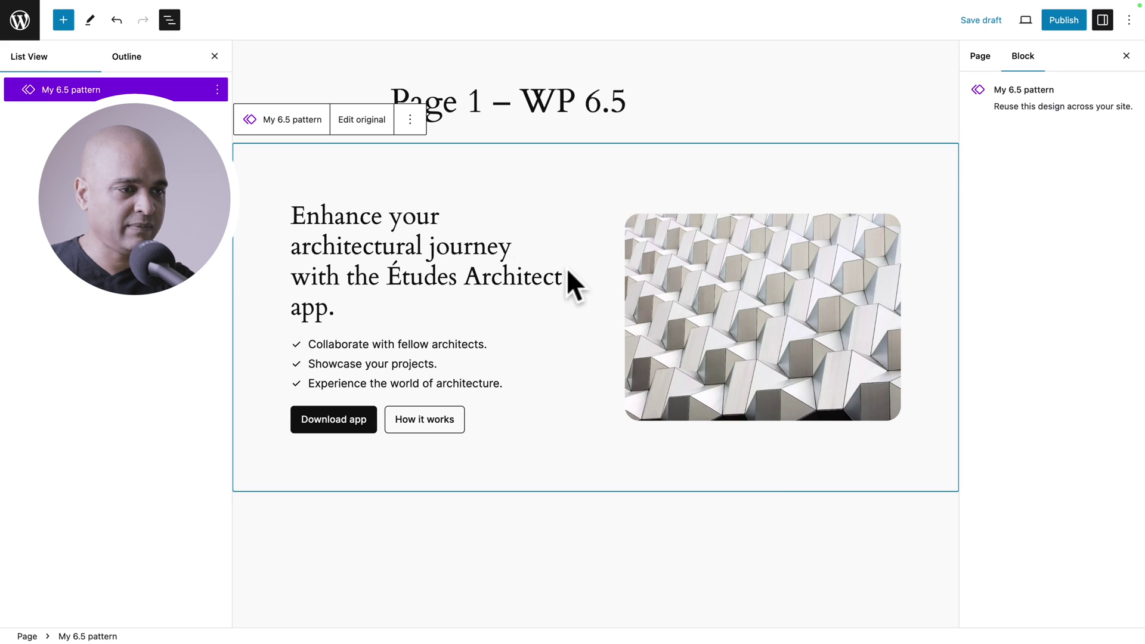
{"action": "left_click", "coordinate": [361, 120]}
{"action": "left_click", "coordinate": [52, 87]}
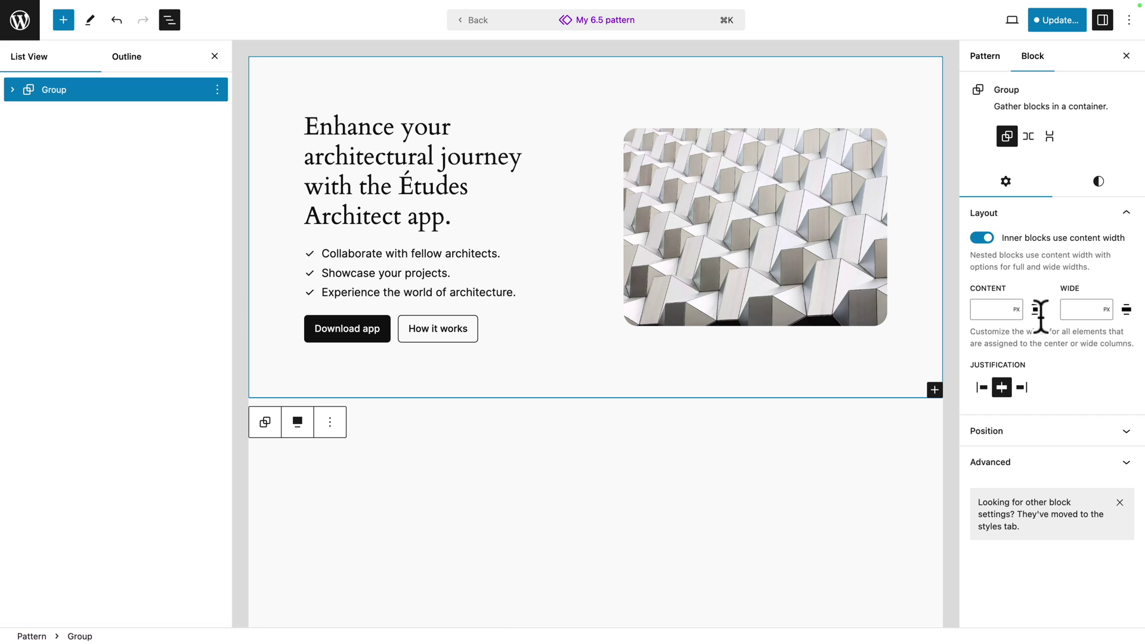
- Give the pattern's Group the red Accent / Three background colour
{"action": "left_click", "coordinate": [1095, 188]}
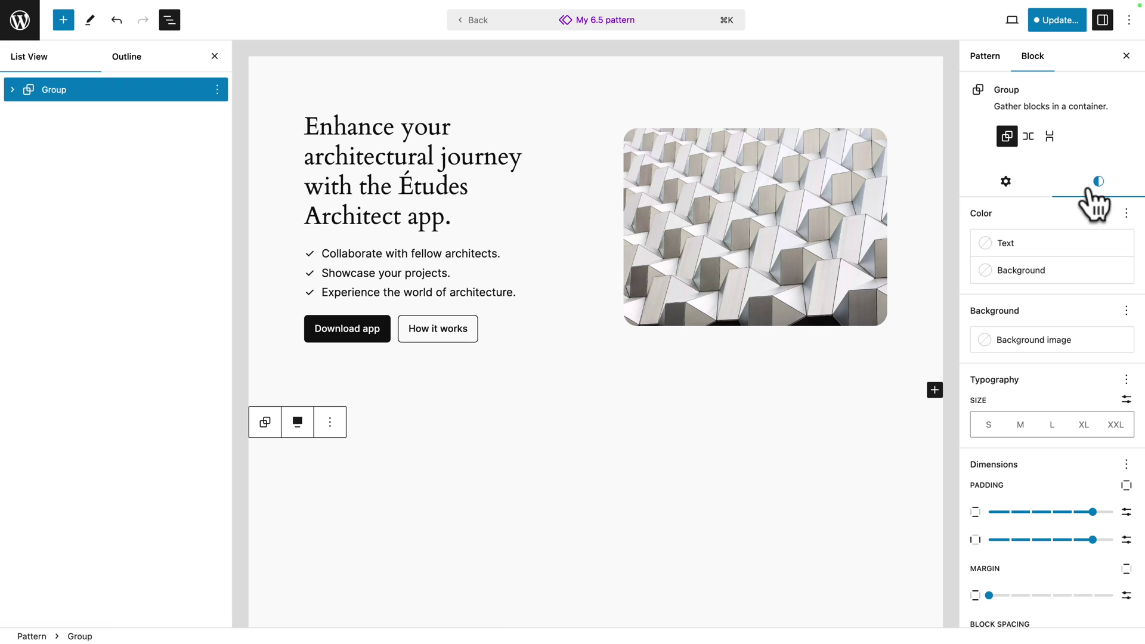
{"action": "left_click", "coordinate": [1020, 272]}
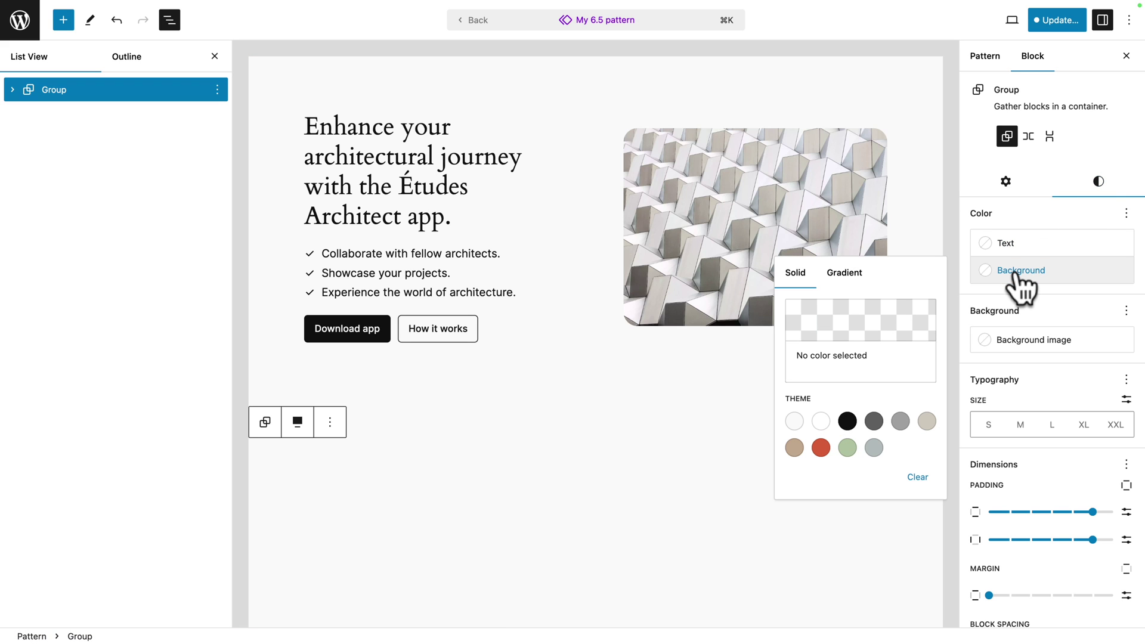
{"action": "left_click", "coordinate": [820, 447]}
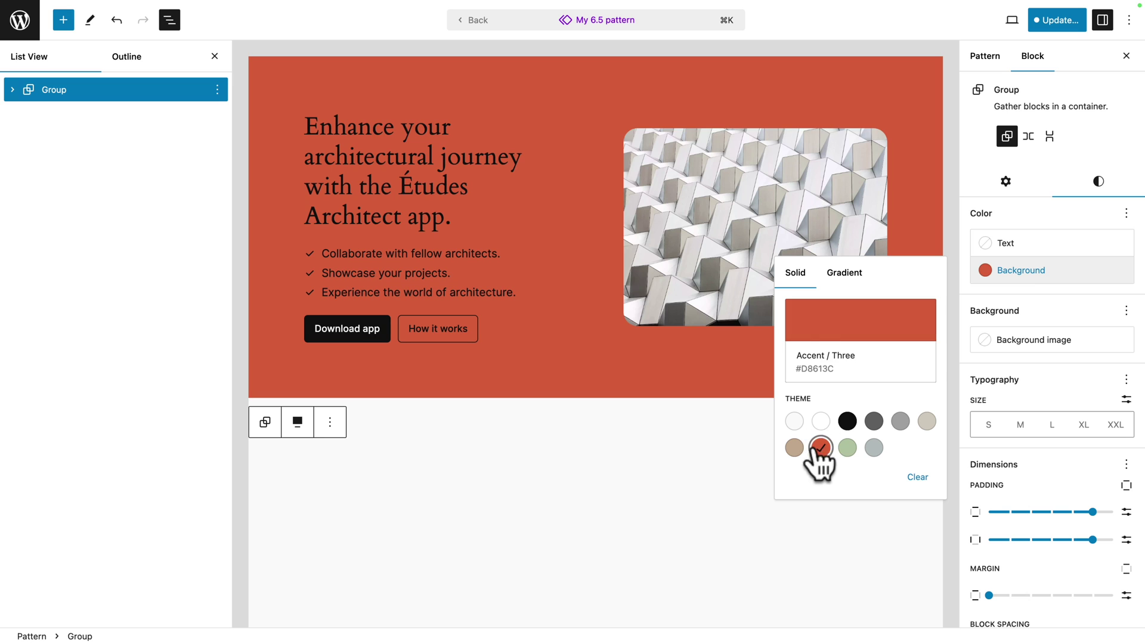
{"action": "left_click", "coordinate": [673, 449]}
- Set the pattern heading's text colour to white
{"action": "left_click", "coordinate": [408, 182]}
{"action": "left_click", "coordinate": [1007, 279]}
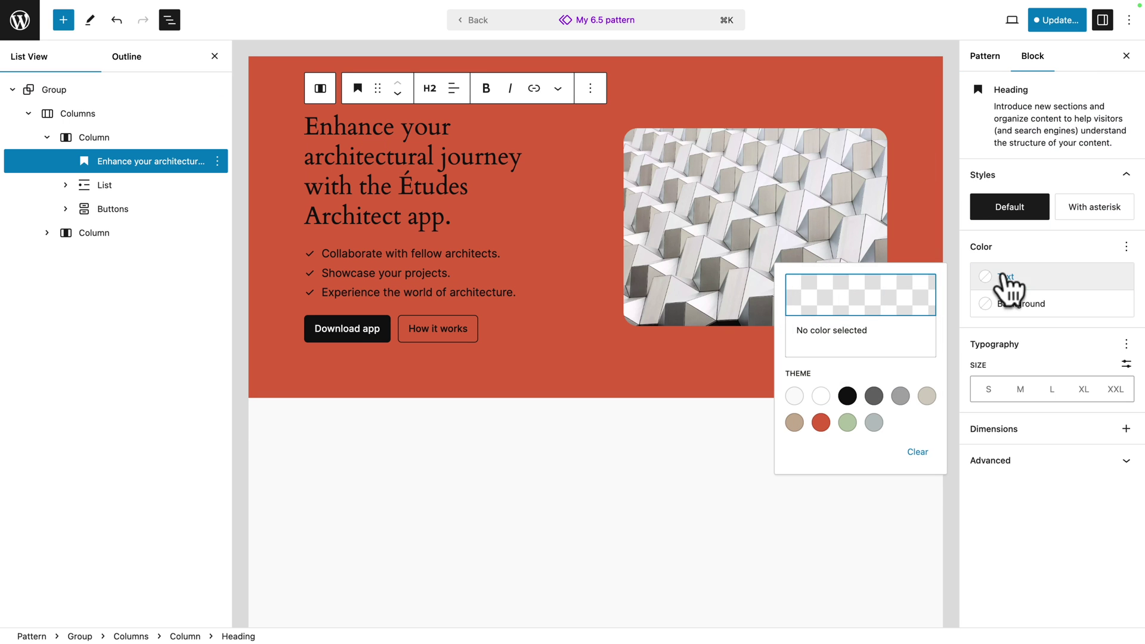
{"action": "left_click", "coordinate": [821, 397]}
{"action": "left_click", "coordinate": [469, 181]}
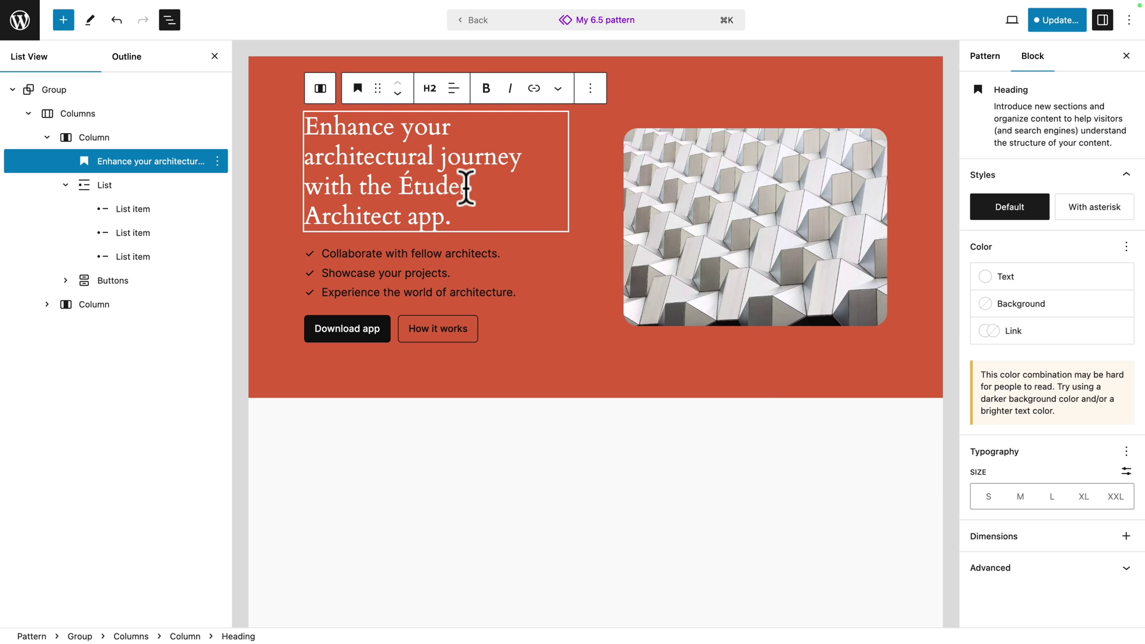
{"action": "left_click", "coordinate": [1054, 574]}
- Enable Allow instance overrides on the heading, then save both the pattern and Page 1 – WP 6.5
{"action": "scroll", "coordinate": [1060, 590], "scroll_direction": "down", "scroll_amount": 5}
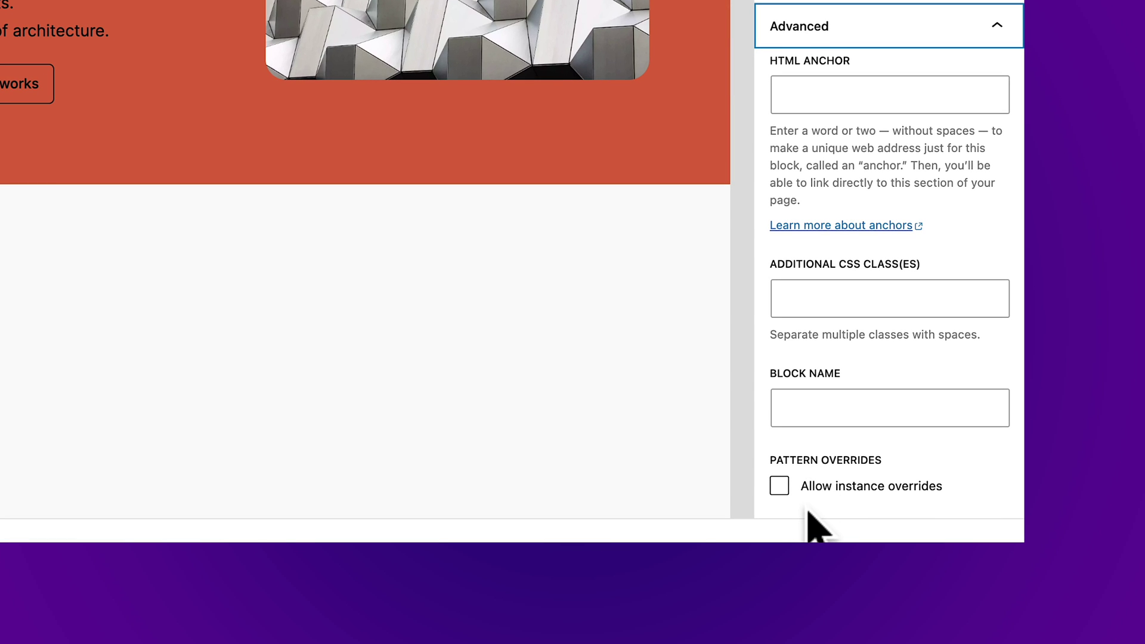
{"action": "left_click", "coordinate": [779, 487]}
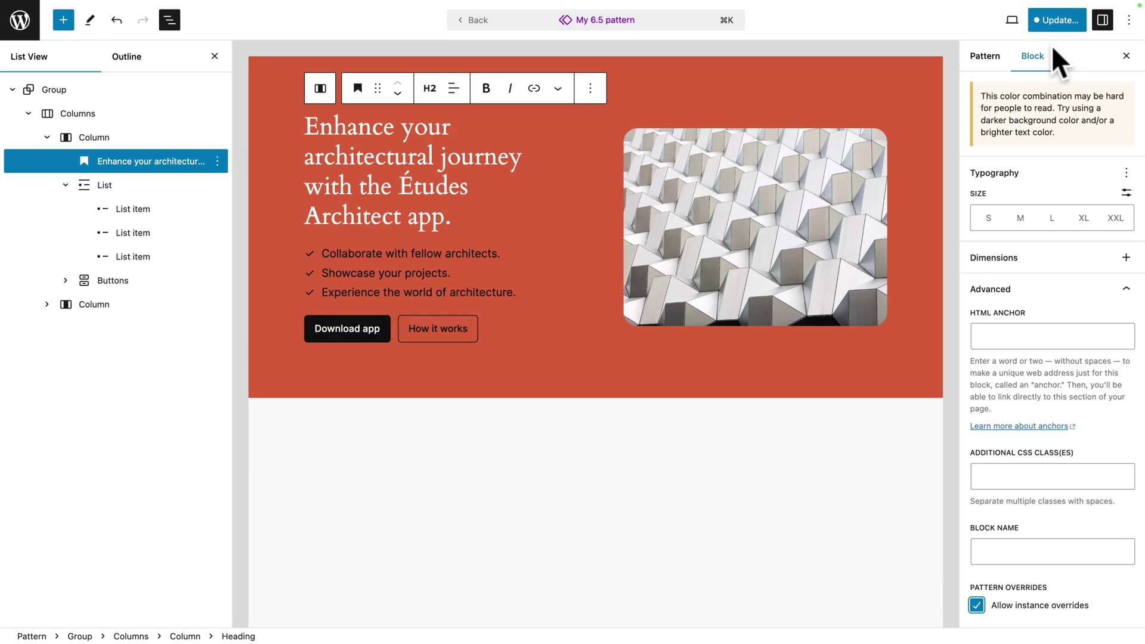
{"action": "left_click", "coordinate": [1057, 20]}
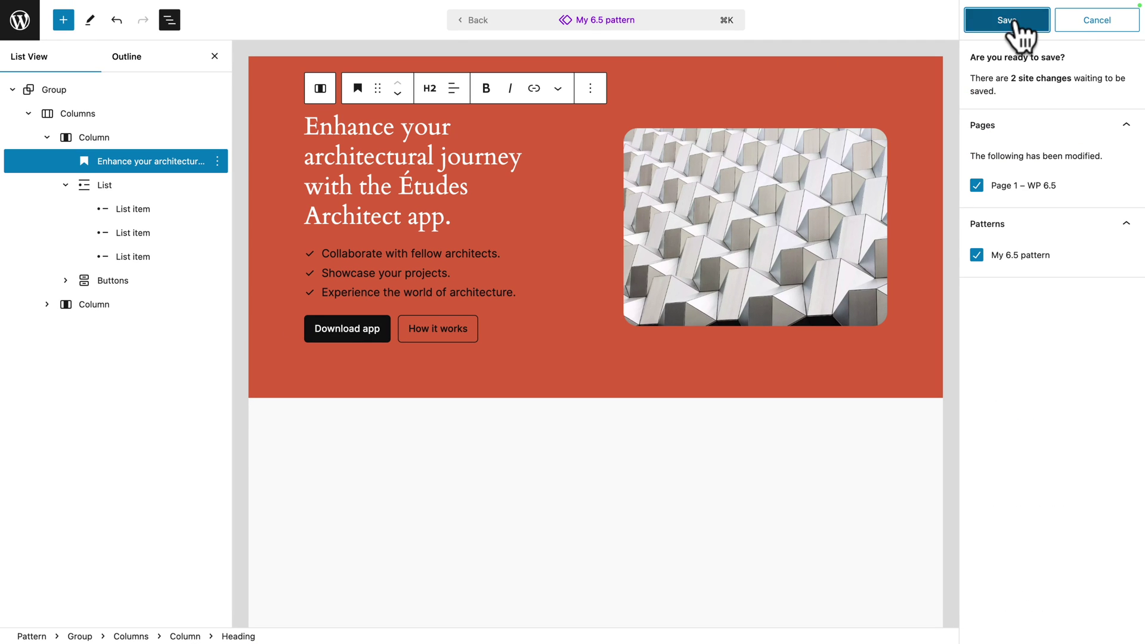
{"action": "left_click", "coordinate": [1014, 22]}
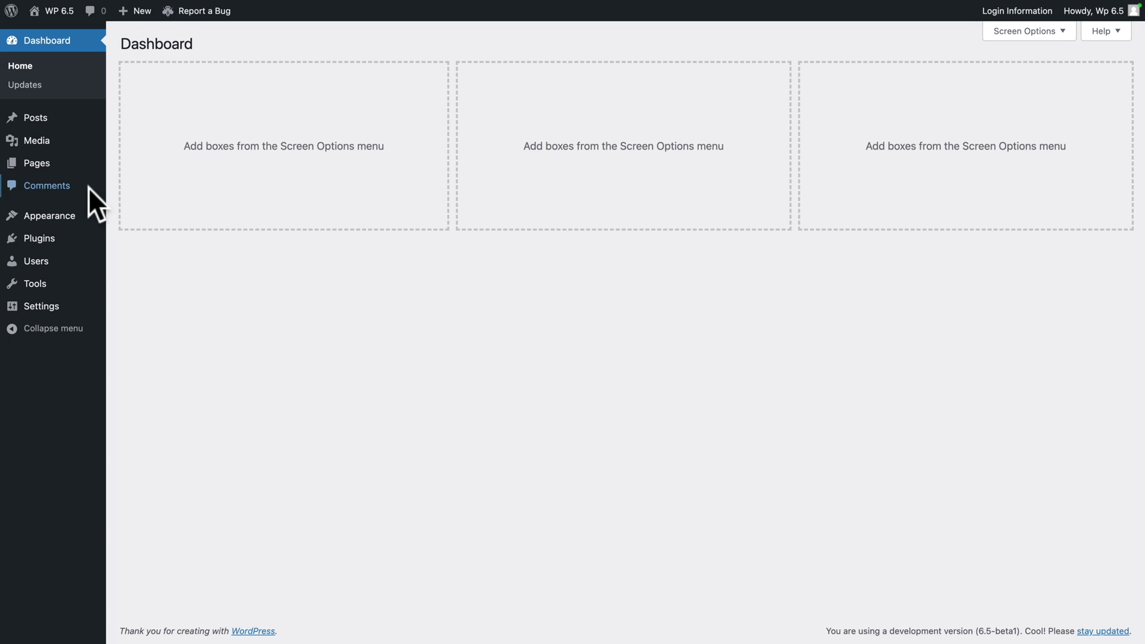
- Add a new blank page, skipping the pattern chooser, and paste the title 'Page 2 – WP 6.5'
{"action": "mouse_move", "coordinate": [43, 170]}
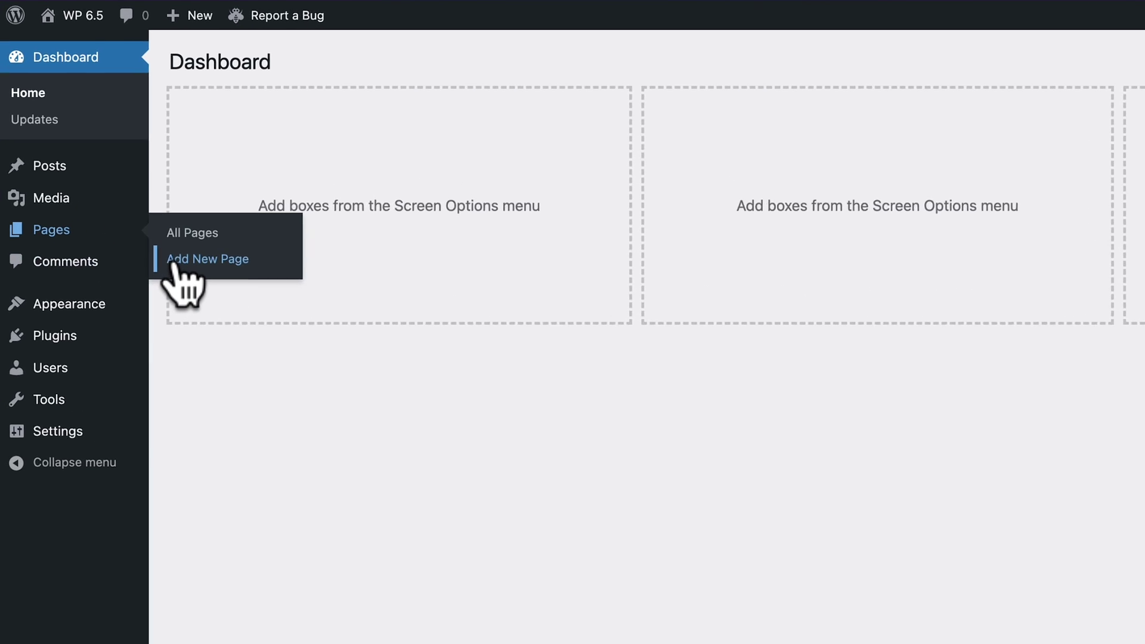
{"action": "left_click", "coordinate": [179, 269]}
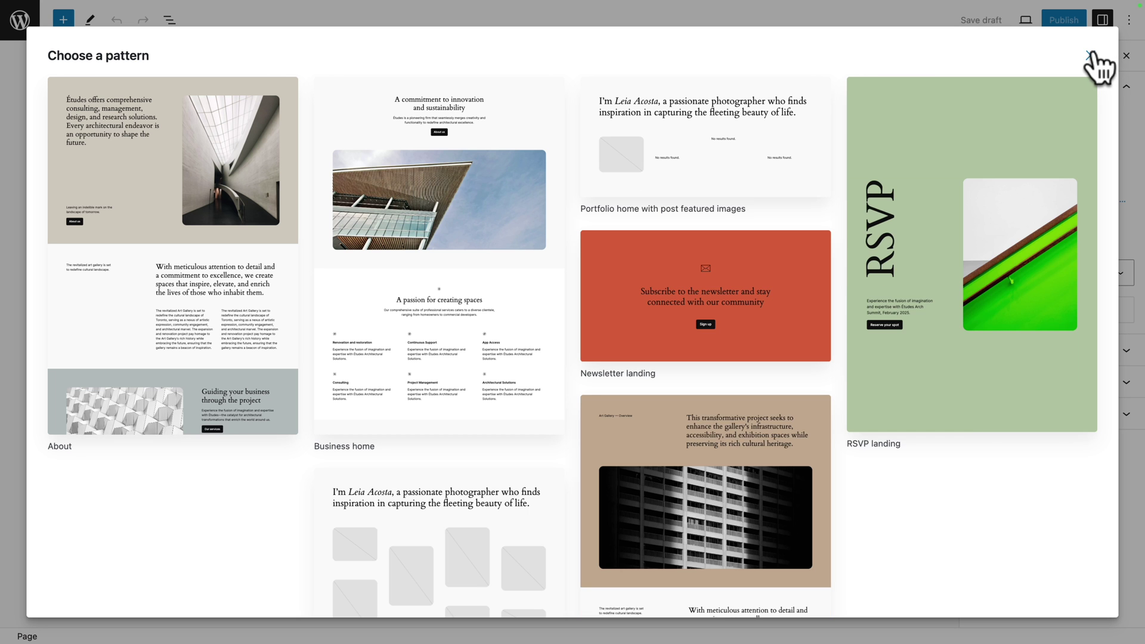
{"action": "left_click", "coordinate": [1094, 56]}
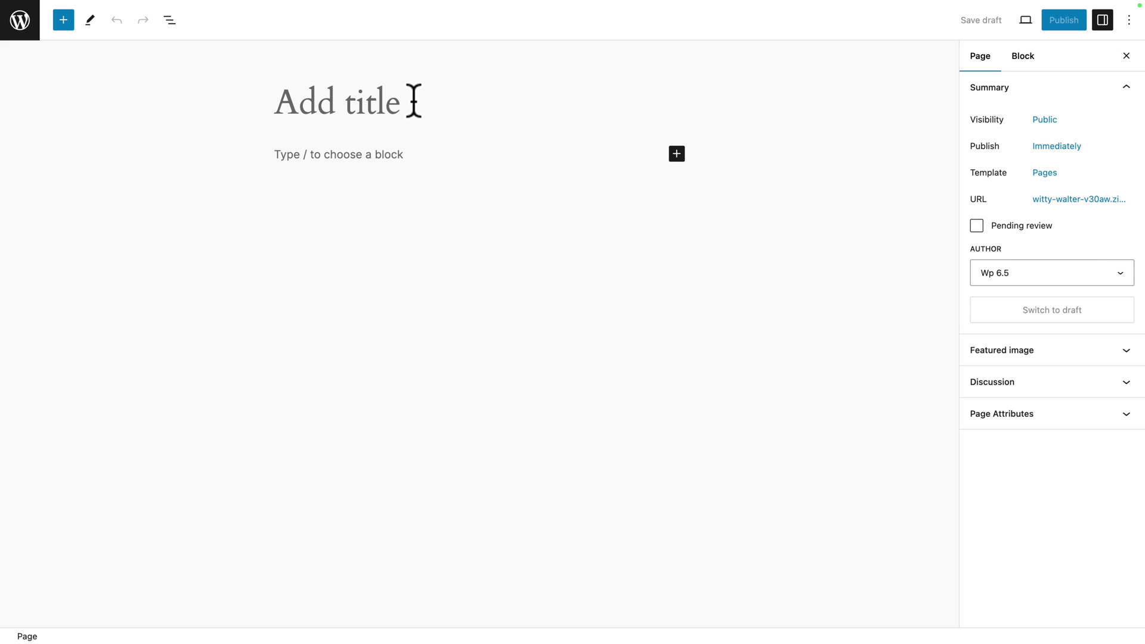
{"action": "type", "text": "Page 2 – WP 6.5"}
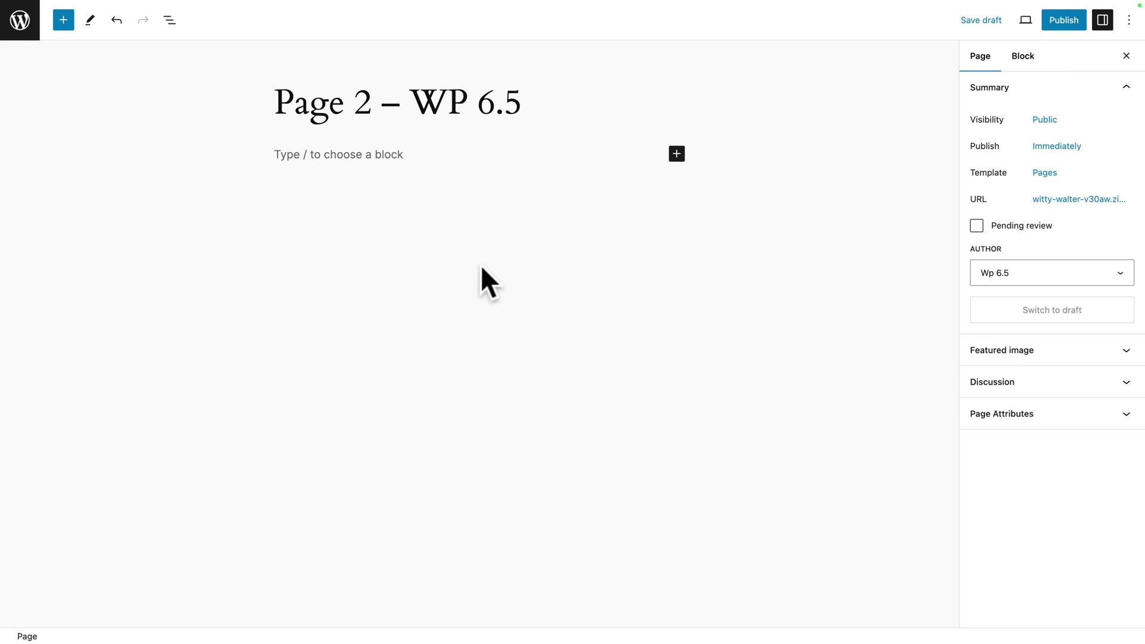
- Insert My 6.5 pattern from the inserter's My patterns category into Page 2
{"action": "left_click", "coordinate": [63, 20]}
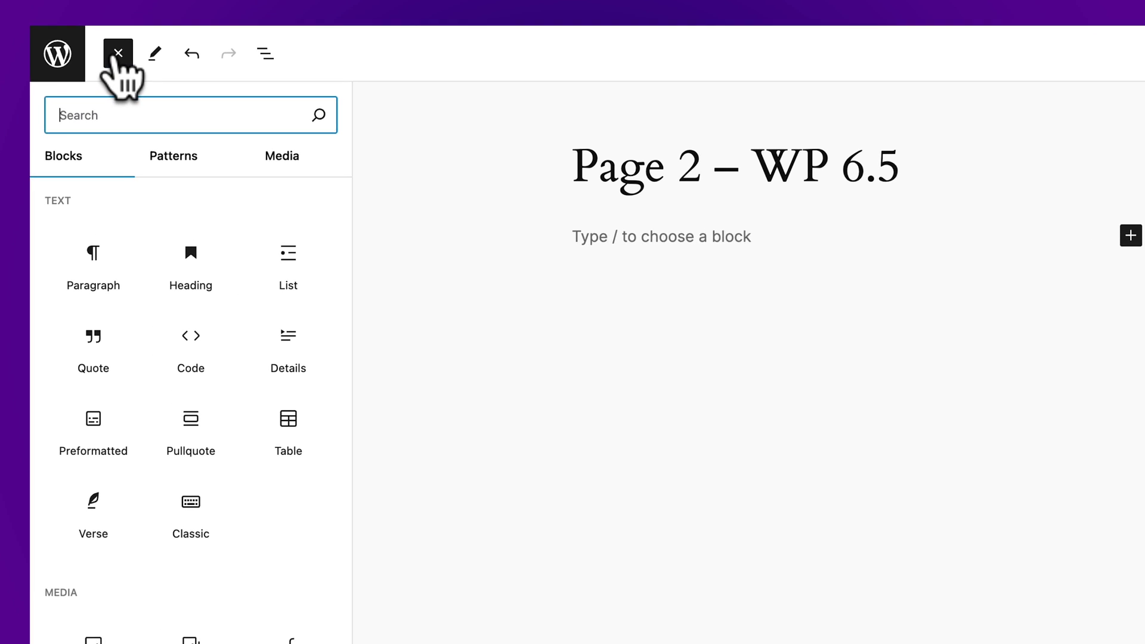
{"action": "left_click", "coordinate": [171, 160]}
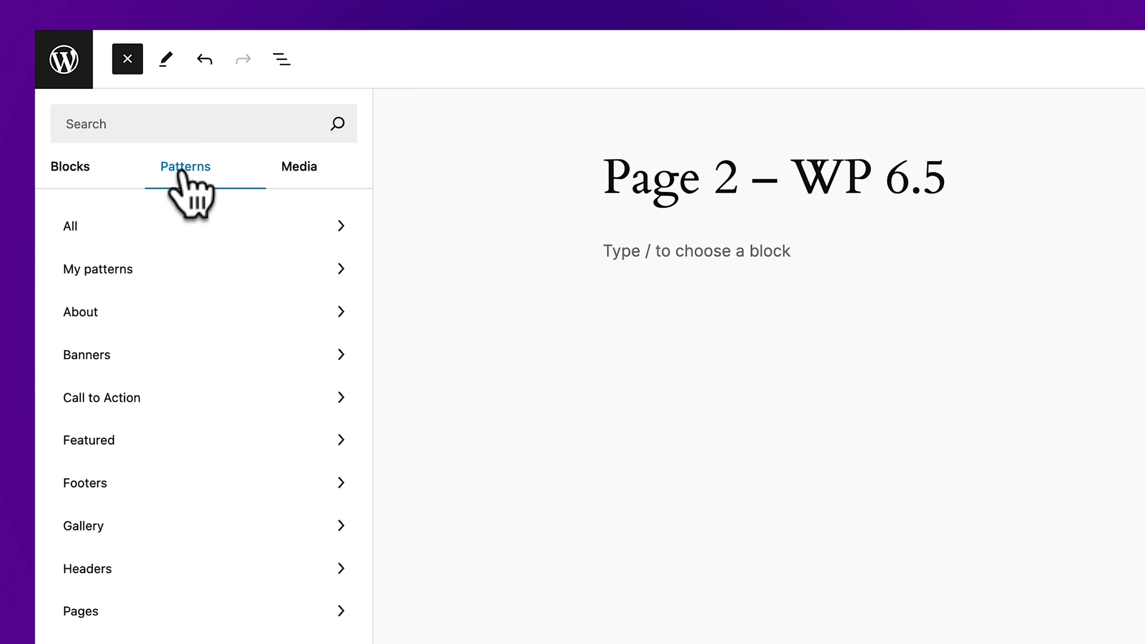
{"action": "left_click", "coordinate": [108, 271]}
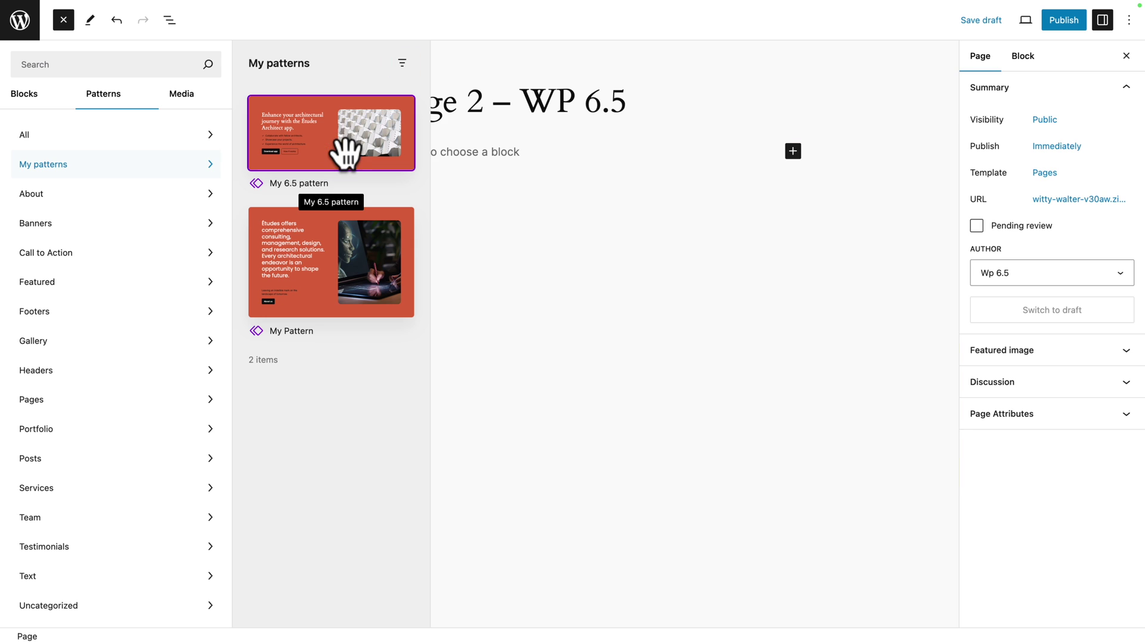
{"action": "left_click", "coordinate": [344, 151]}
{"action": "left_click", "coordinate": [496, 141]}
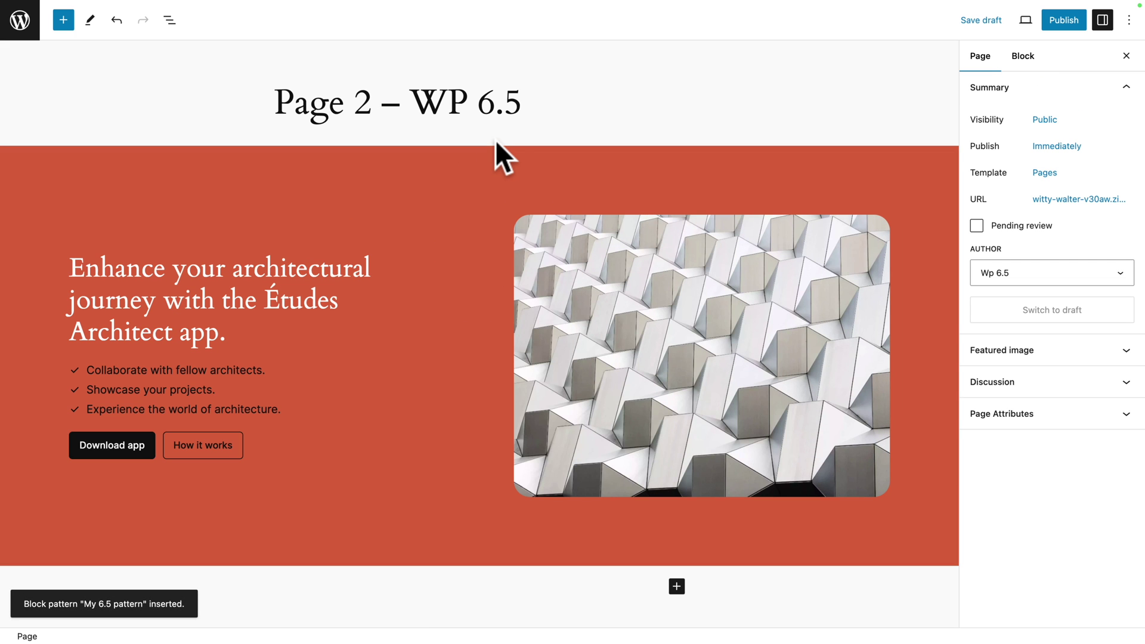
- Publish Page 2 – WP 6.5 and select the inserted pattern block
{"action": "left_click", "coordinate": [1063, 22]}
{"action": "left_click", "coordinate": [1011, 23]}
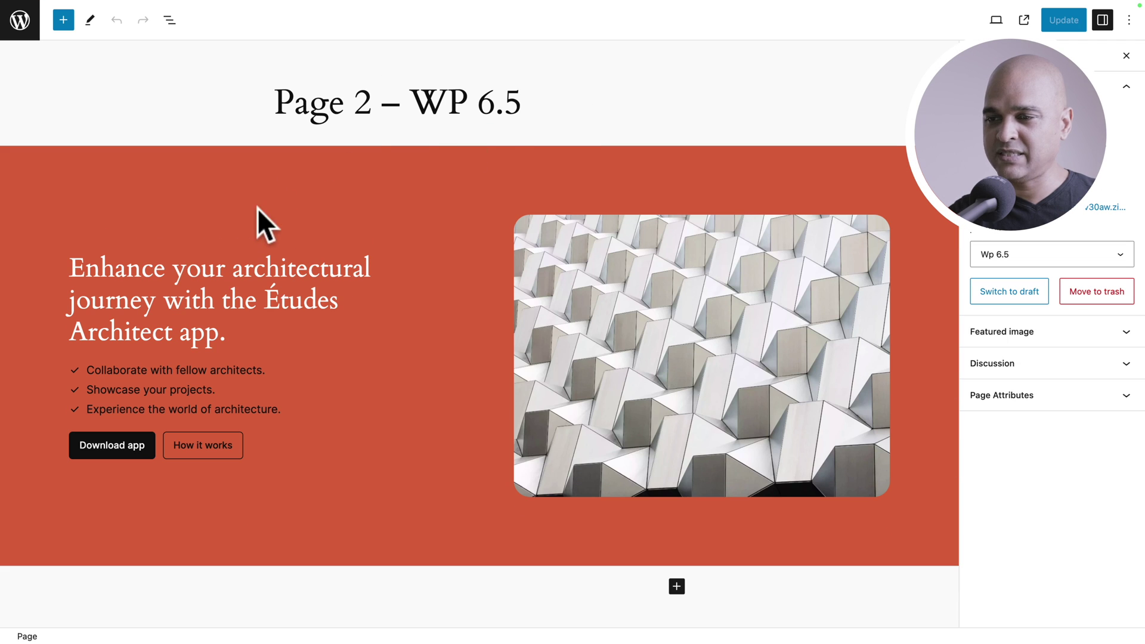
{"action": "left_click", "coordinate": [257, 209]}
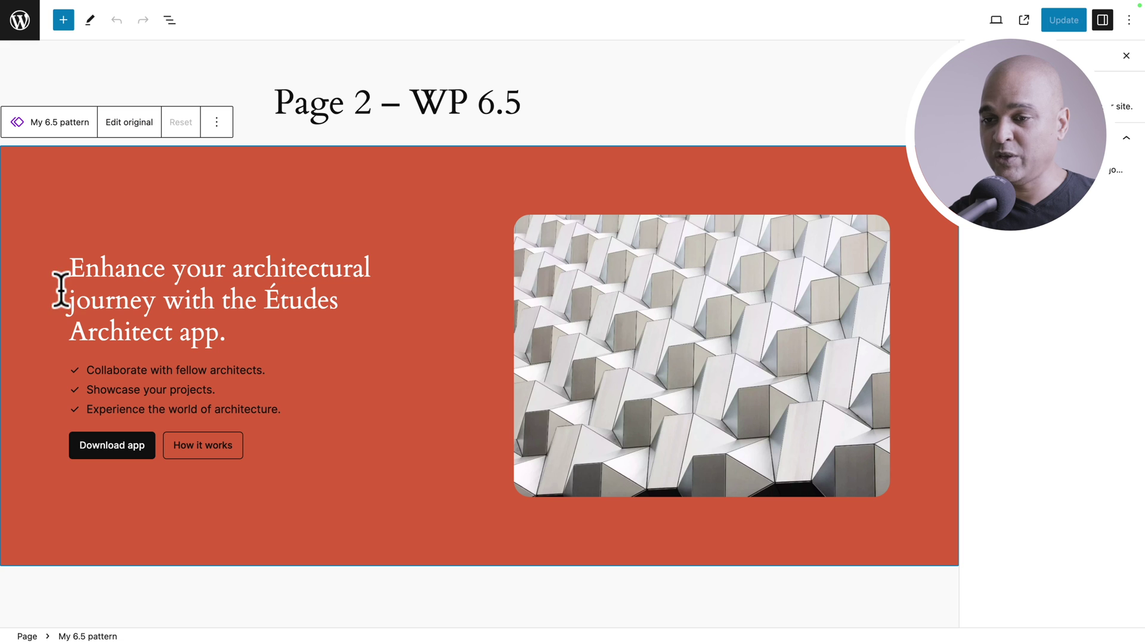
- Override the pattern's heading on Page 2 with 'Hey!' and update the page
{"action": "left_click", "coordinate": [88, 272]}
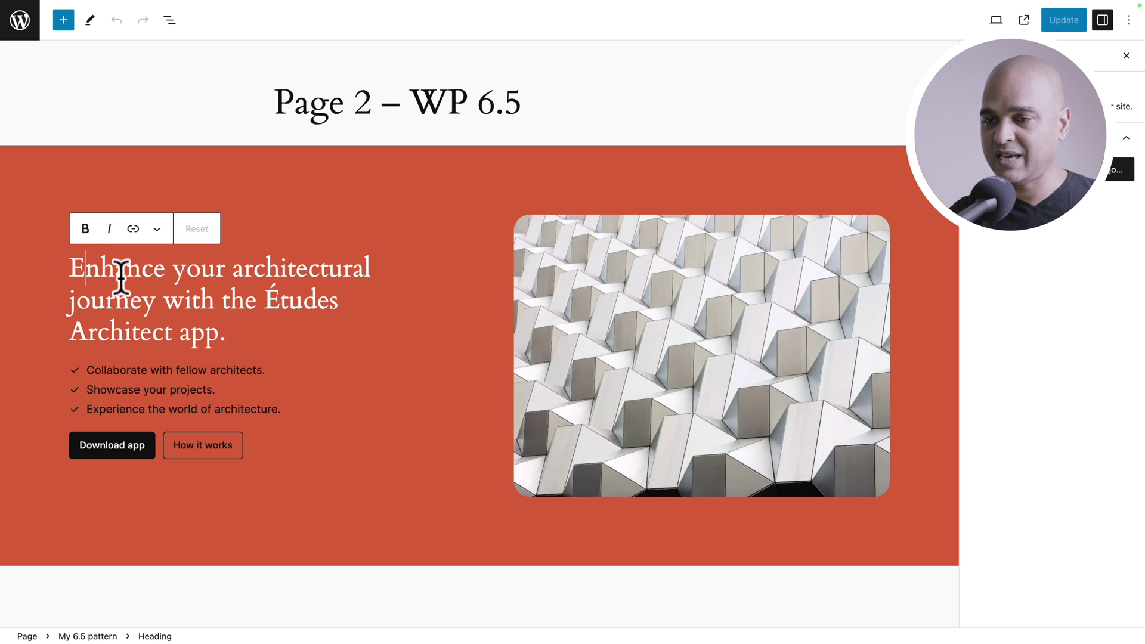
{"action": "left_click_drag", "start_coordinate": [70, 267], "coordinate": [232, 327]}
{"action": "type", "text": "Hey!"}
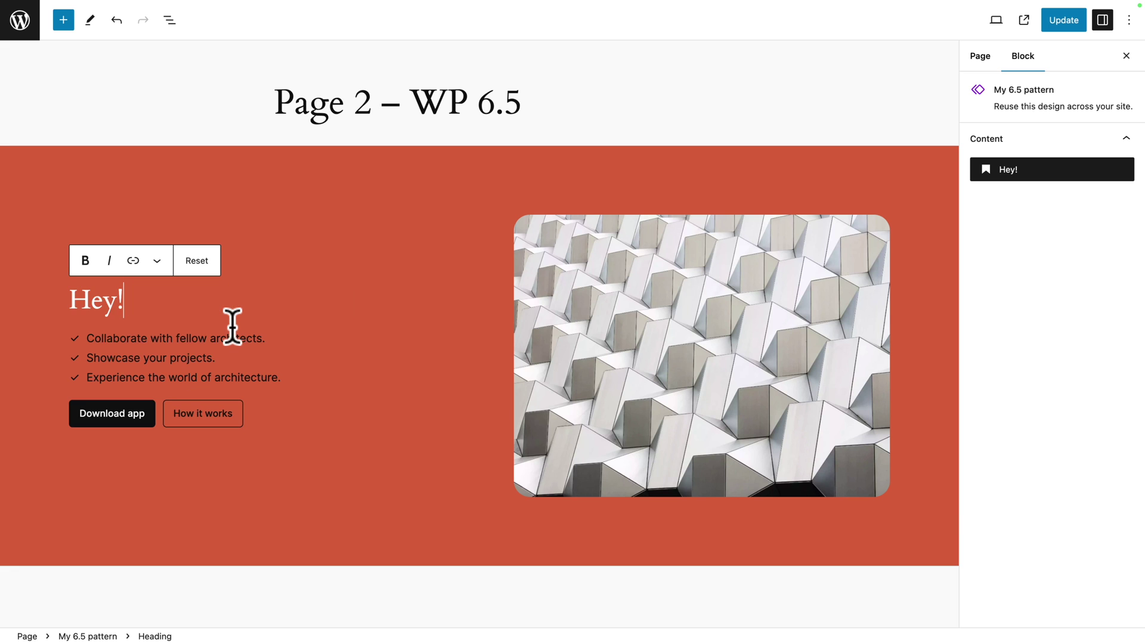
{"action": "scroll", "coordinate": [231, 324], "scroll_direction": "down", "scroll_amount": 1}
{"action": "left_click", "coordinate": [1058, 24]}
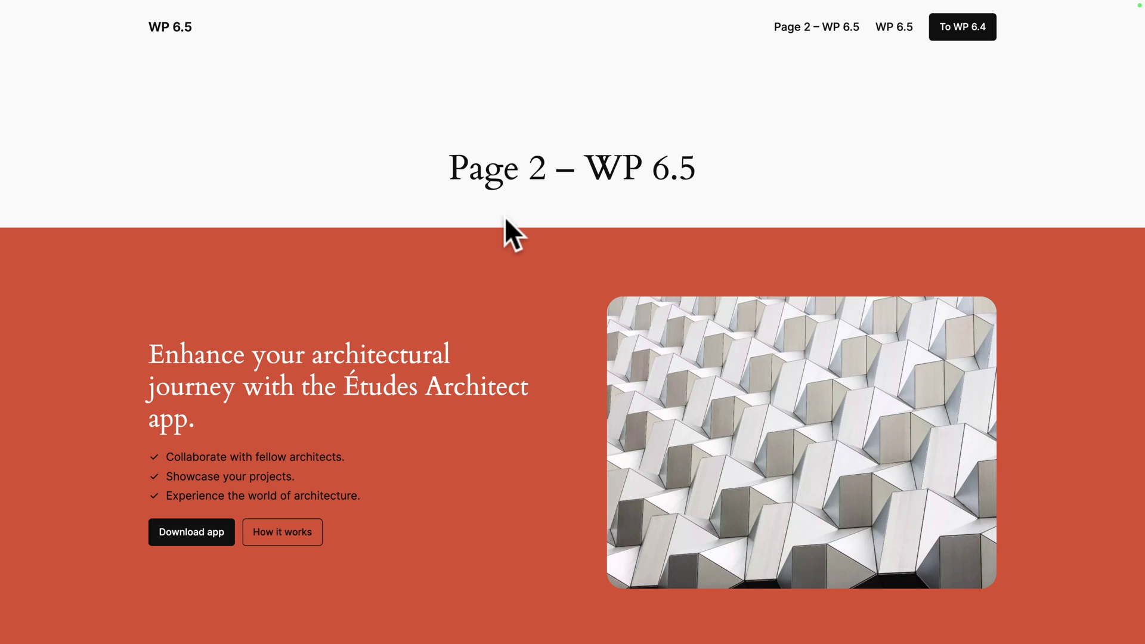
- Reload the live Page 2 to see 'Hey!', then switch to the Page 1 – WP 6.5 tab
{"action": "key", "text": "super+r"}
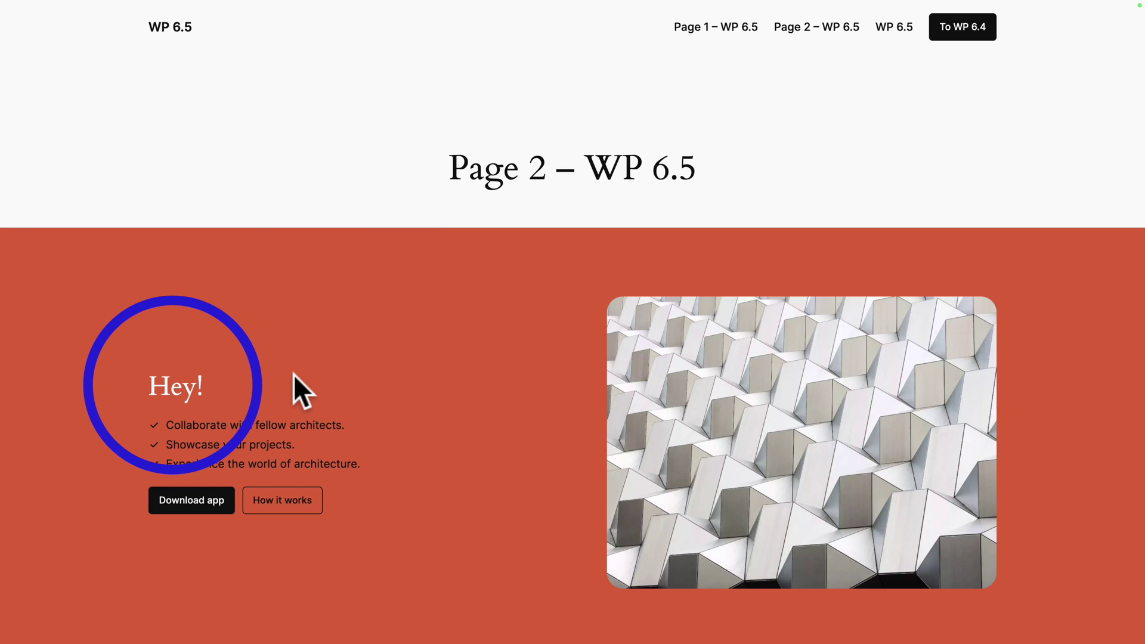
{"action": "key", "text": "ctrl+Tab"}
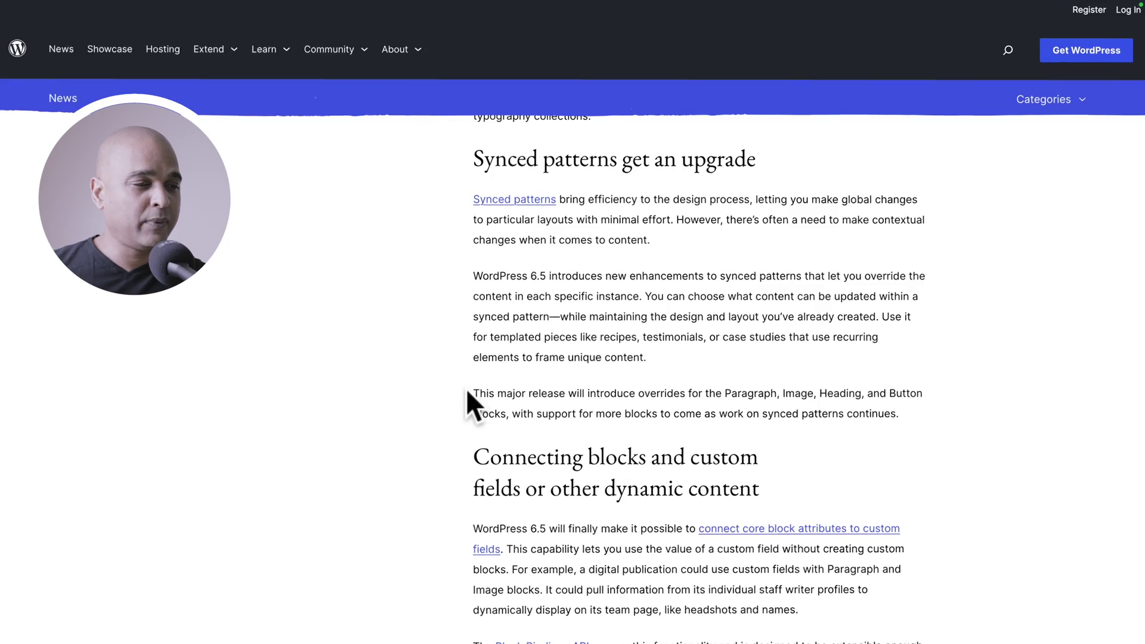
- Bring up the WP 6.4 site's admin Dashboard
{"action": "left_click_drag", "start_coordinate": [467, 401], "coordinate": [875, 428]}
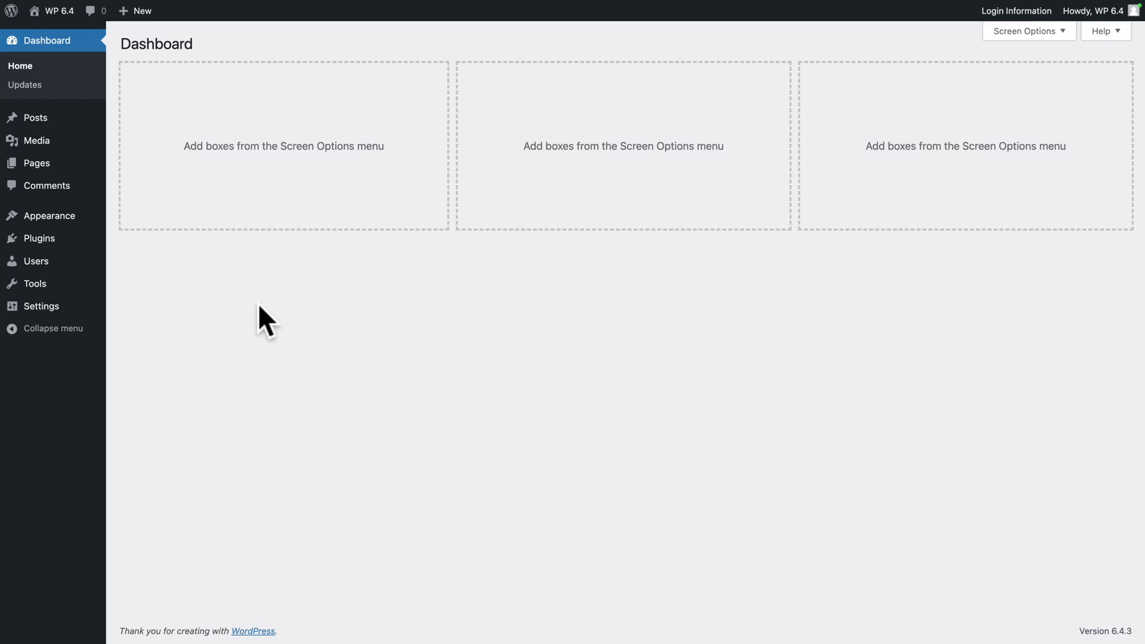
- Open the WP 6.4 Site Editor's Templates and view all templates in the full-page list
{"action": "mouse_move", "coordinate": [48, 217]}
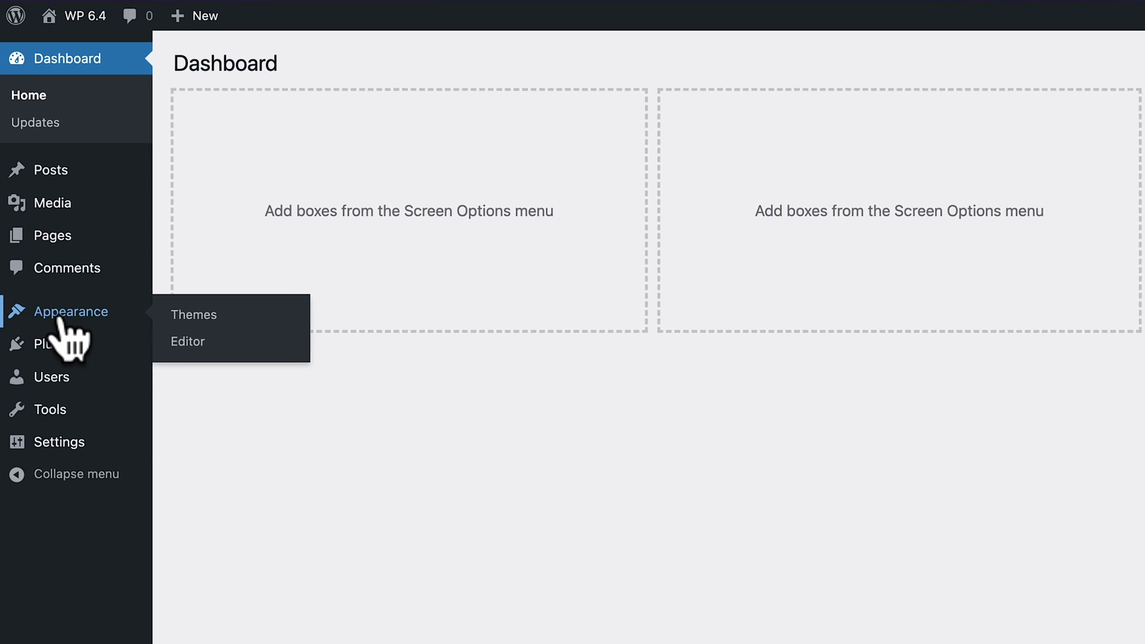
{"action": "left_click", "coordinate": [191, 345]}
{"action": "left_click", "coordinate": [130, 248]}
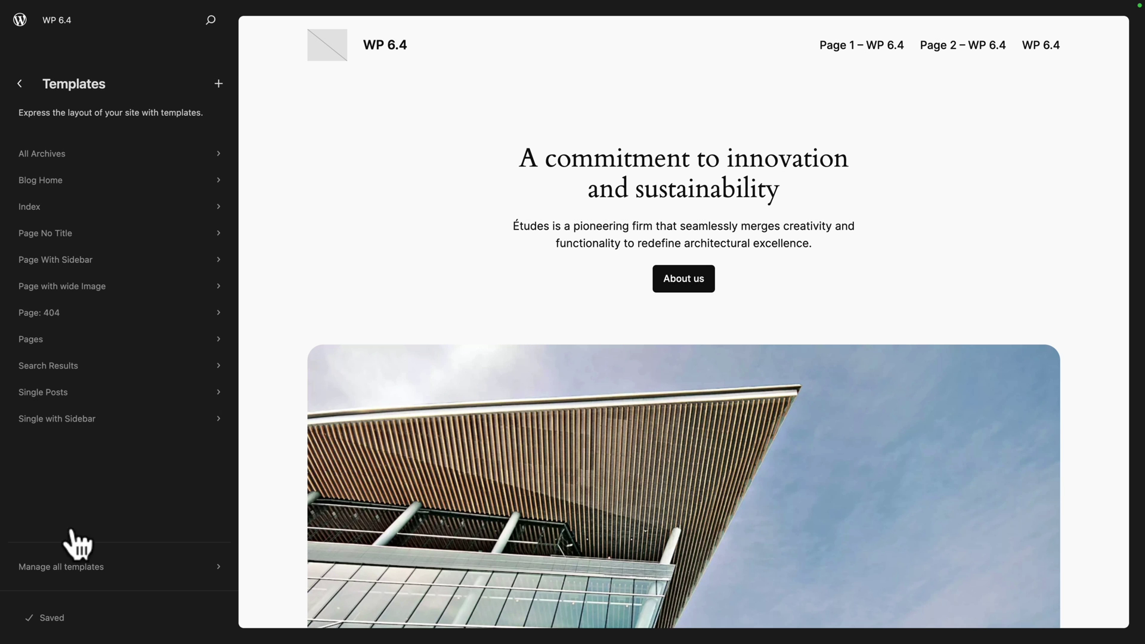
{"action": "left_click", "coordinate": [65, 569]}
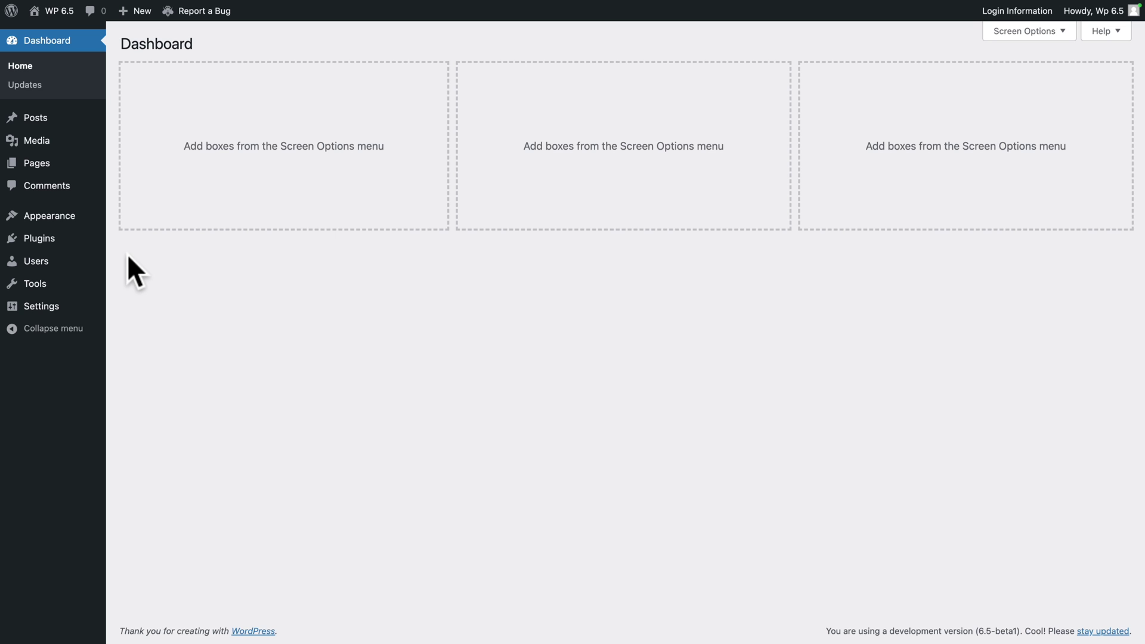
- Open the WP 6.5 Site Editor's full templates list and switch its layout to Grid
{"action": "mouse_move", "coordinate": [60, 218]}
{"action": "left_click", "coordinate": [178, 324]}
{"action": "left_click", "coordinate": [108, 245]}
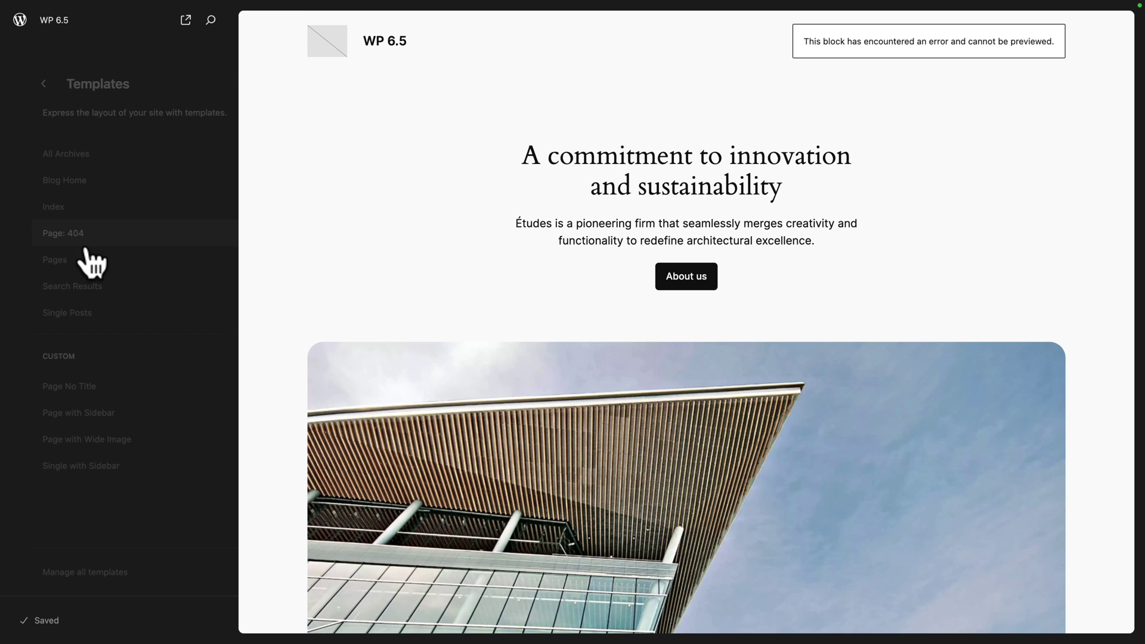
{"action": "left_click", "coordinate": [36, 573]}
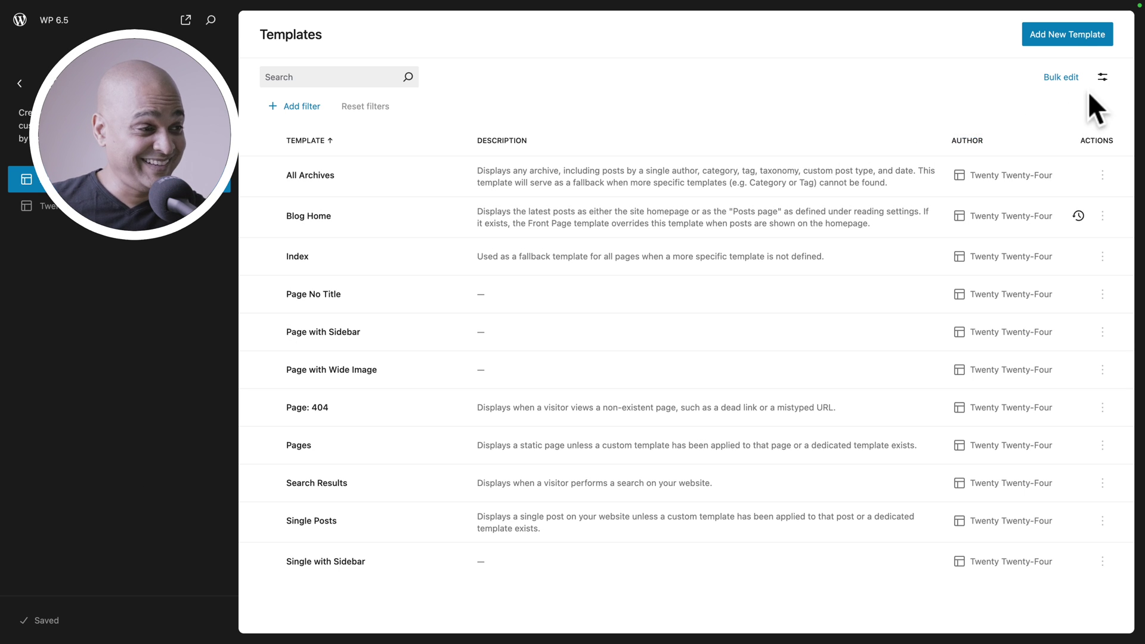
{"action": "left_click", "coordinate": [1101, 79]}
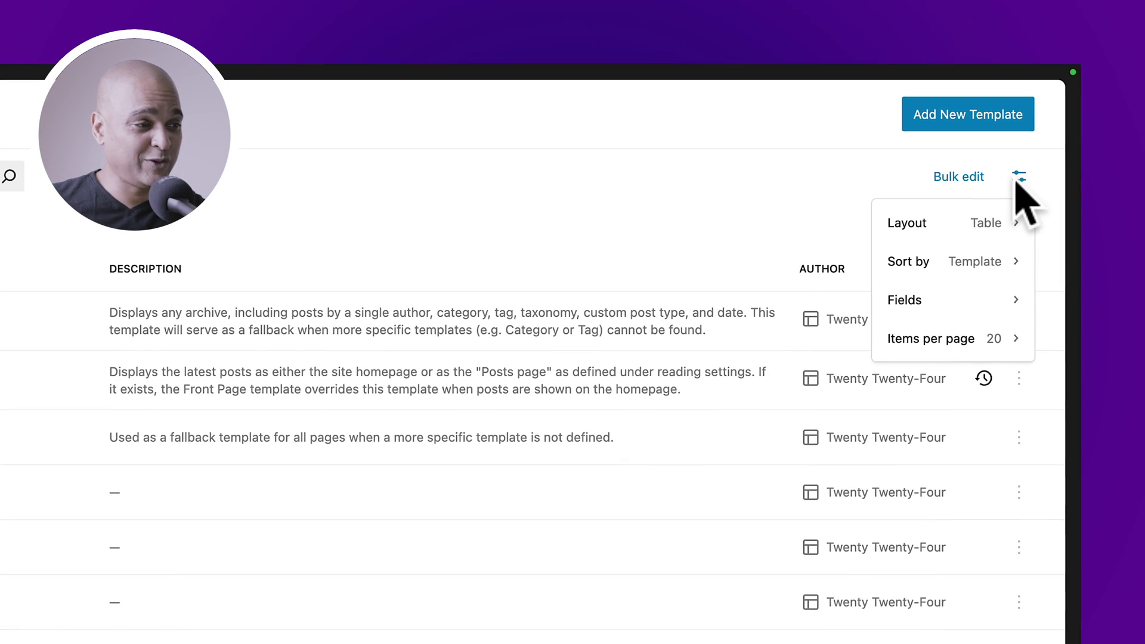
{"action": "mouse_move", "coordinate": [952, 227]}
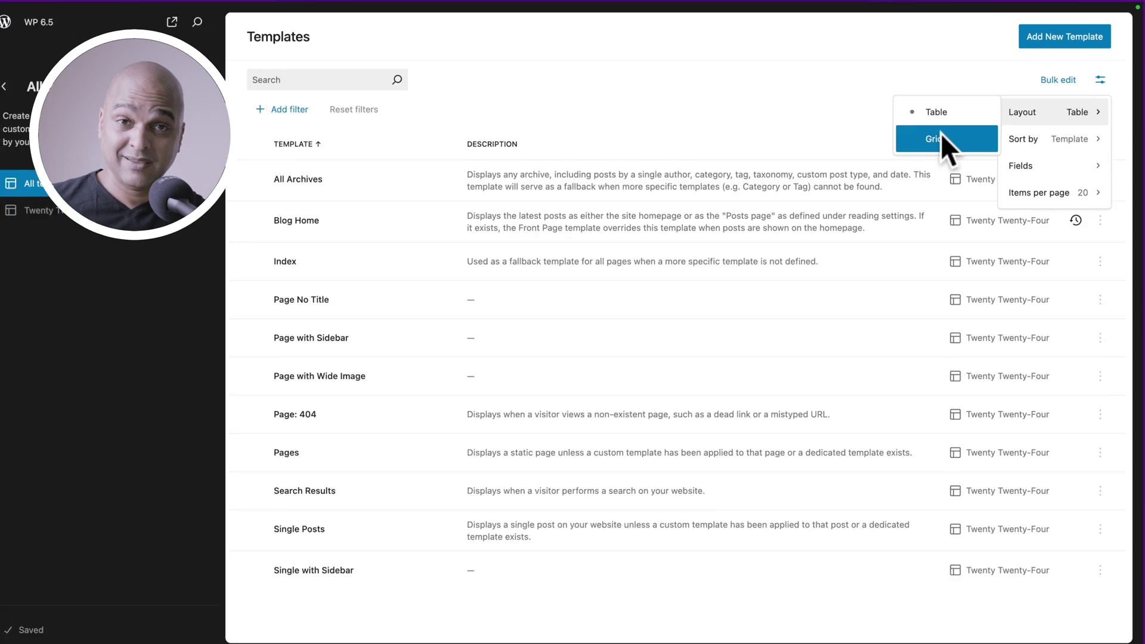
{"action": "left_click", "coordinate": [796, 260]}
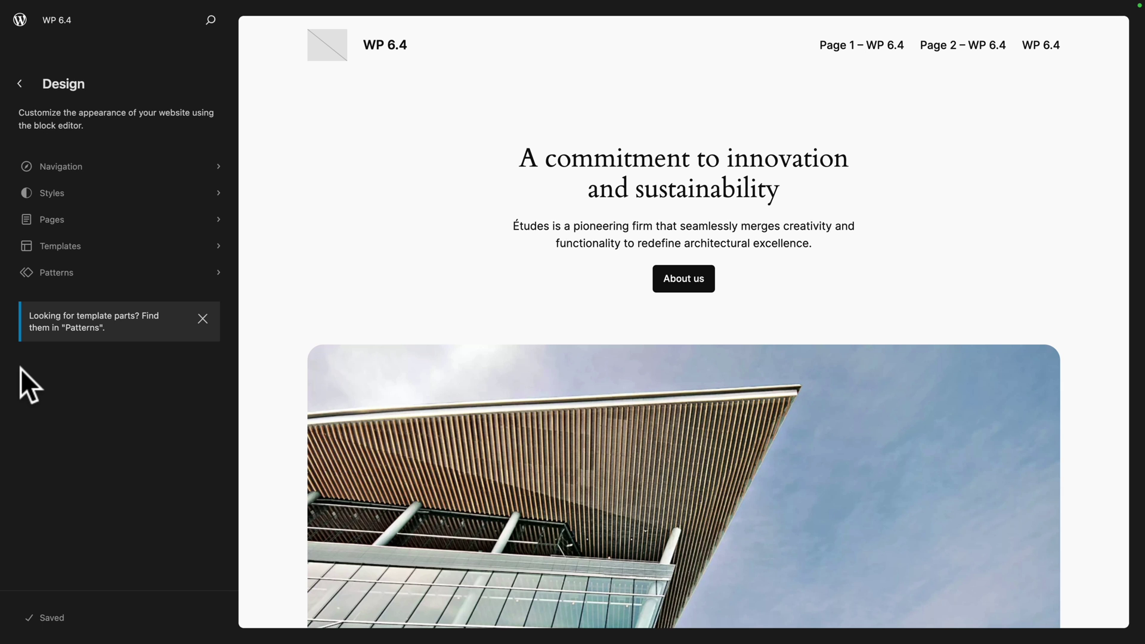
- Show all pages on the WP 6.4 site, then view WP 6.5's pages list as a card grid
{"action": "left_click", "coordinate": [41, 219]}
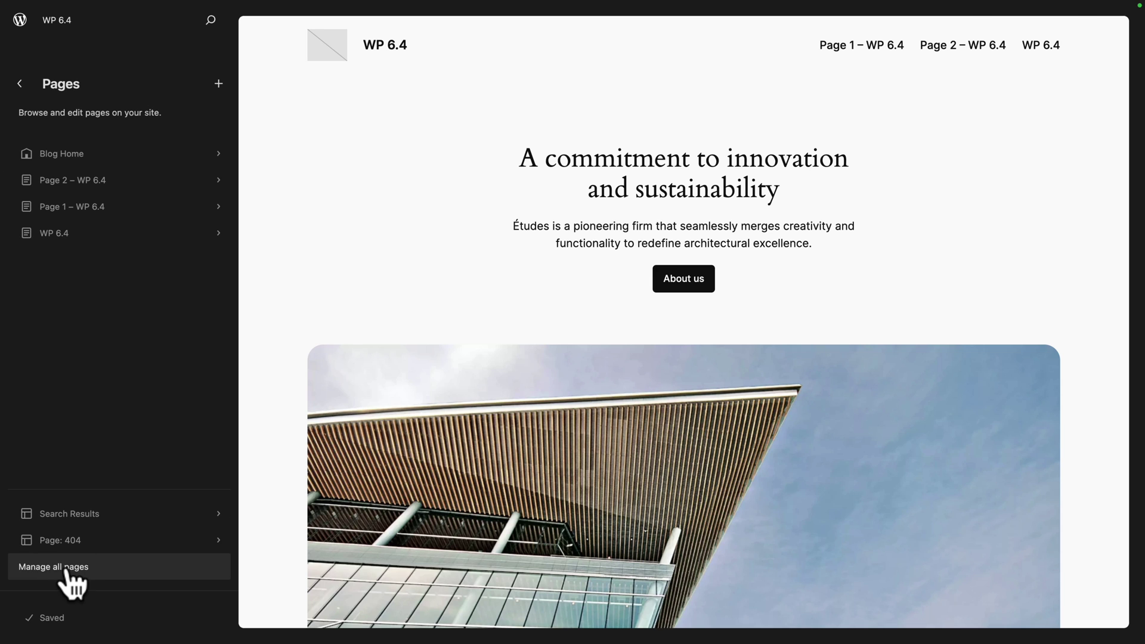
{"action": "left_click", "coordinate": [71, 569]}
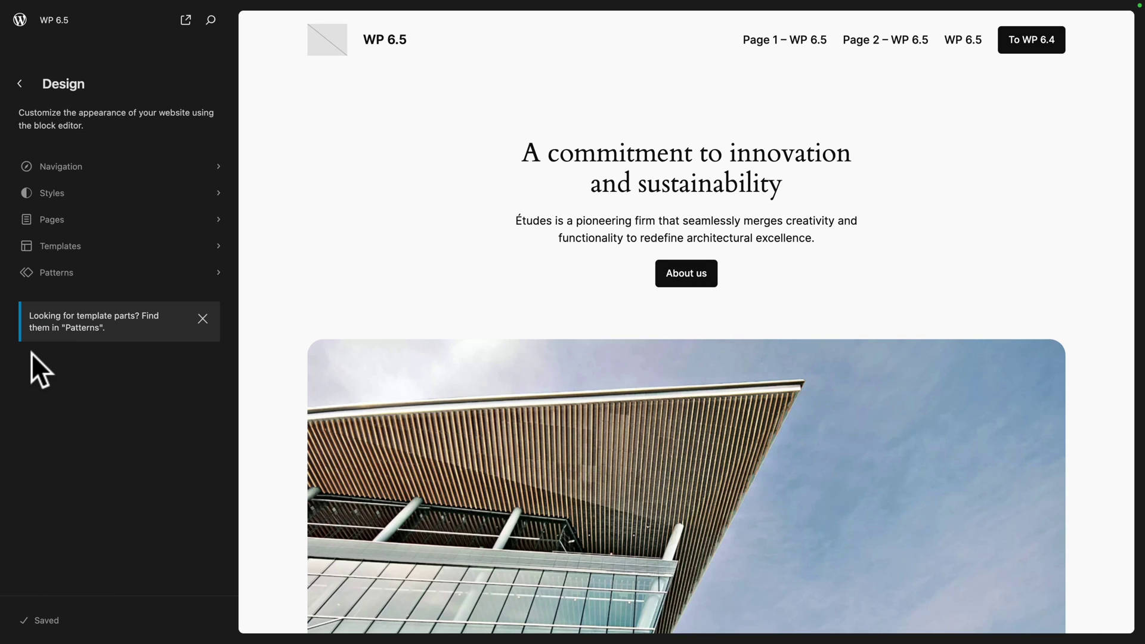
{"action": "left_click", "coordinate": [55, 222]}
{"action": "left_click", "coordinate": [49, 569]}
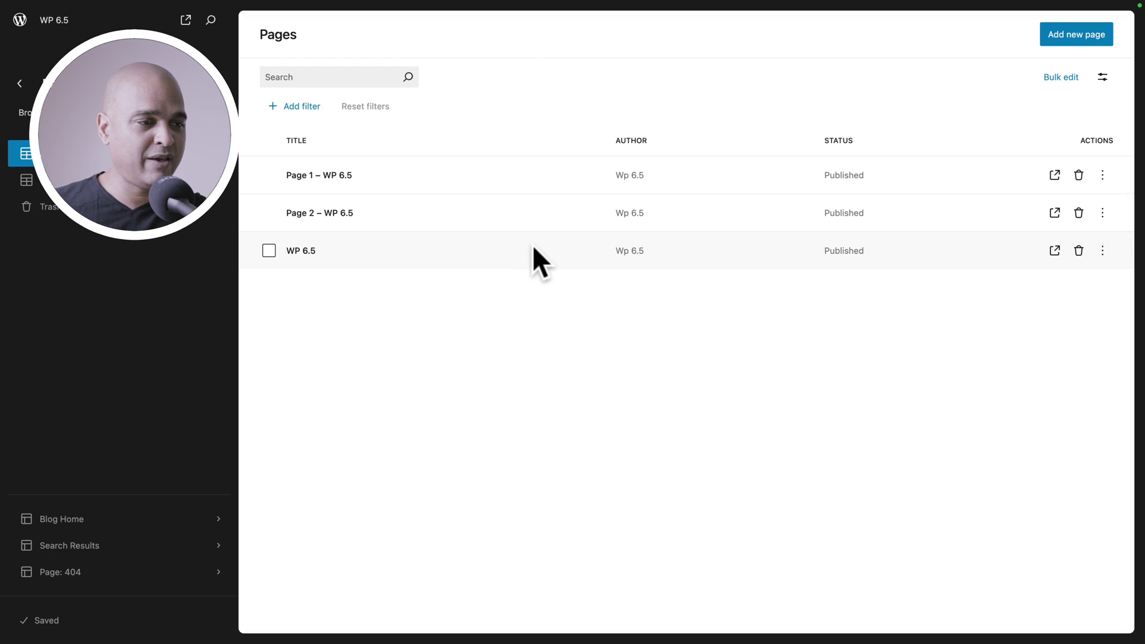
{"action": "left_click", "coordinate": [1103, 78]}
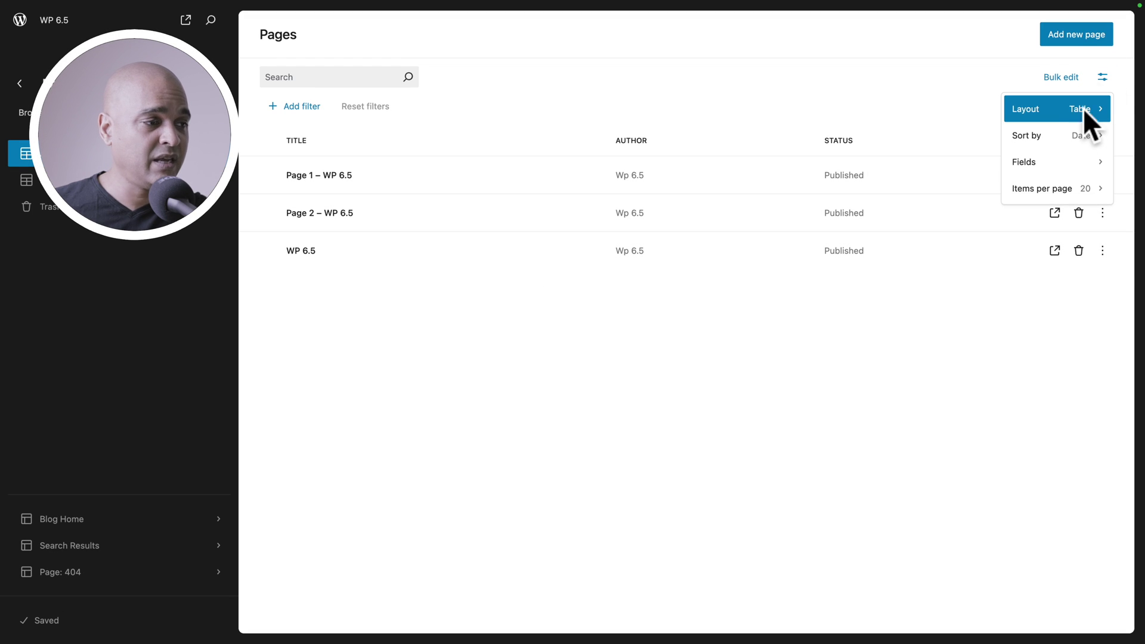
{"action": "left_click", "coordinate": [949, 139]}
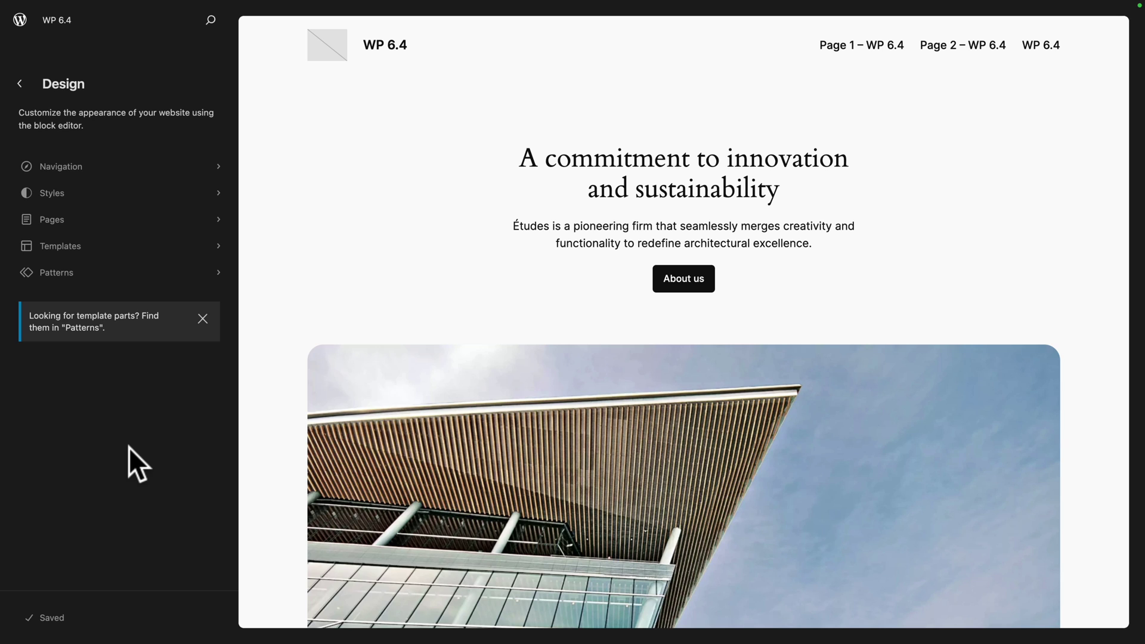
- Check the font choices in WP 6.4's global styles under Typography > Text
{"action": "left_click", "coordinate": [56, 195]}
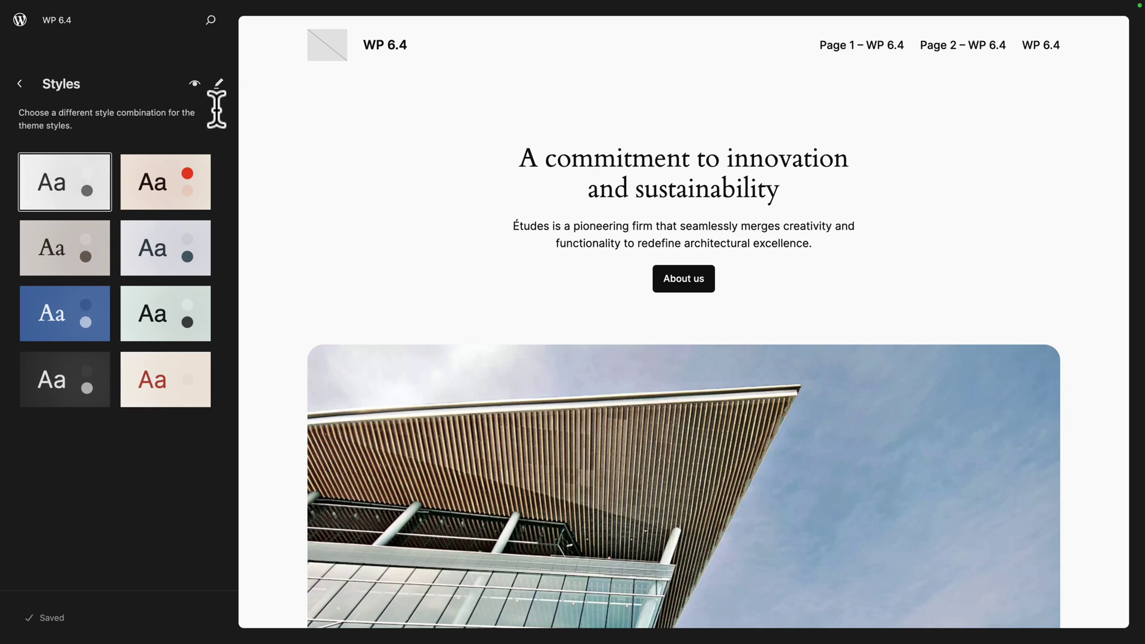
{"action": "left_click", "coordinate": [218, 83]}
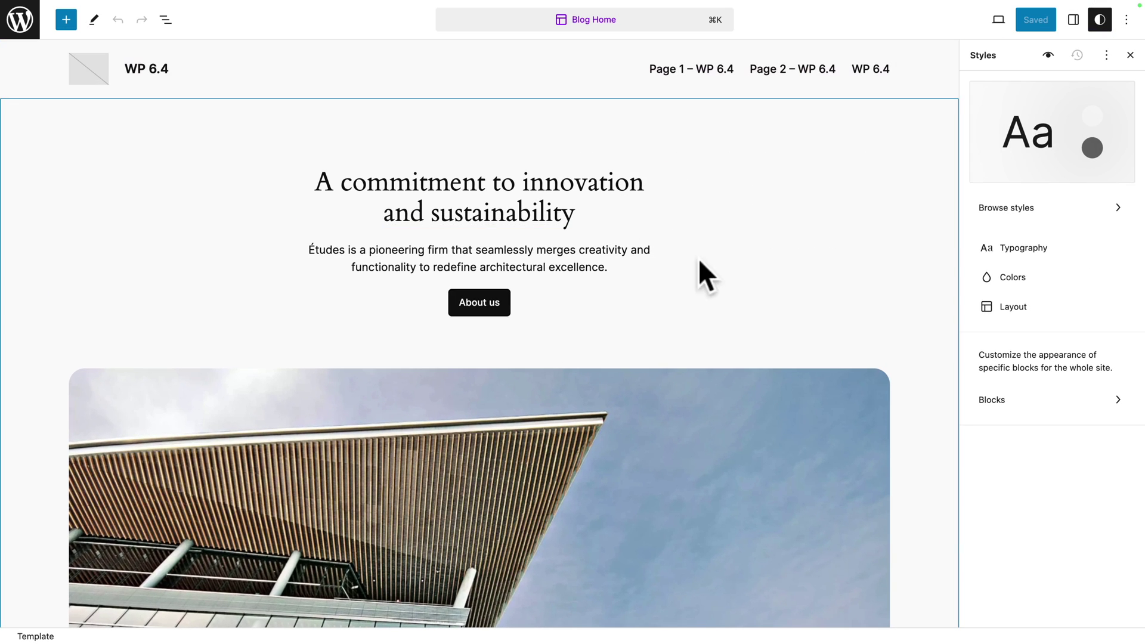
{"action": "left_click", "coordinate": [1017, 248]}
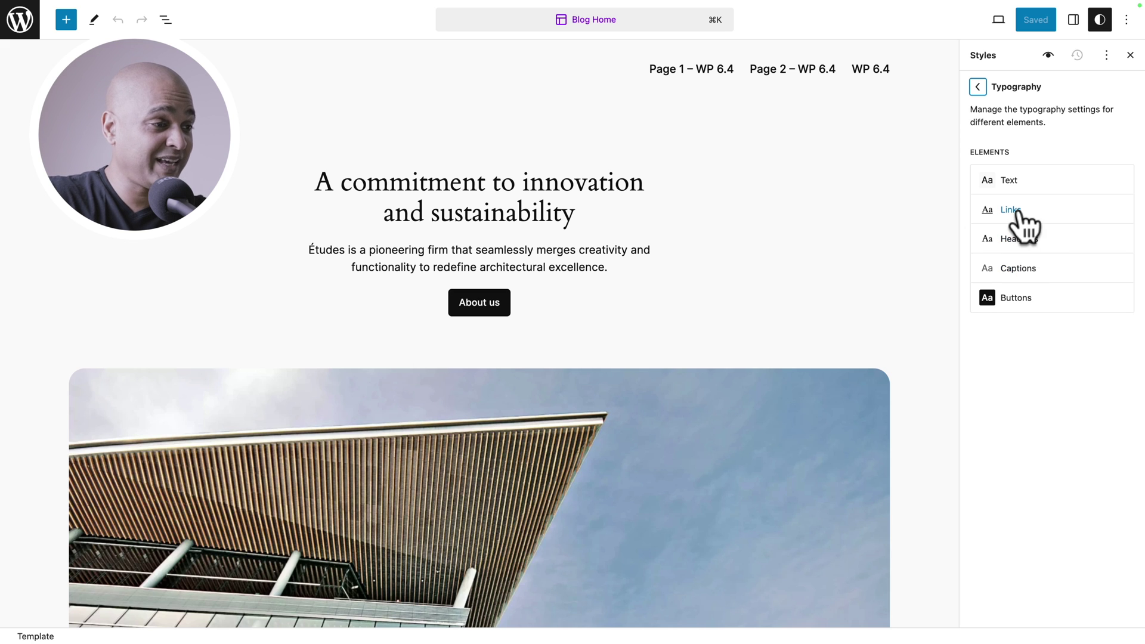
{"action": "left_click", "coordinate": [1008, 182]}
{"action": "left_click", "coordinate": [1013, 267]}
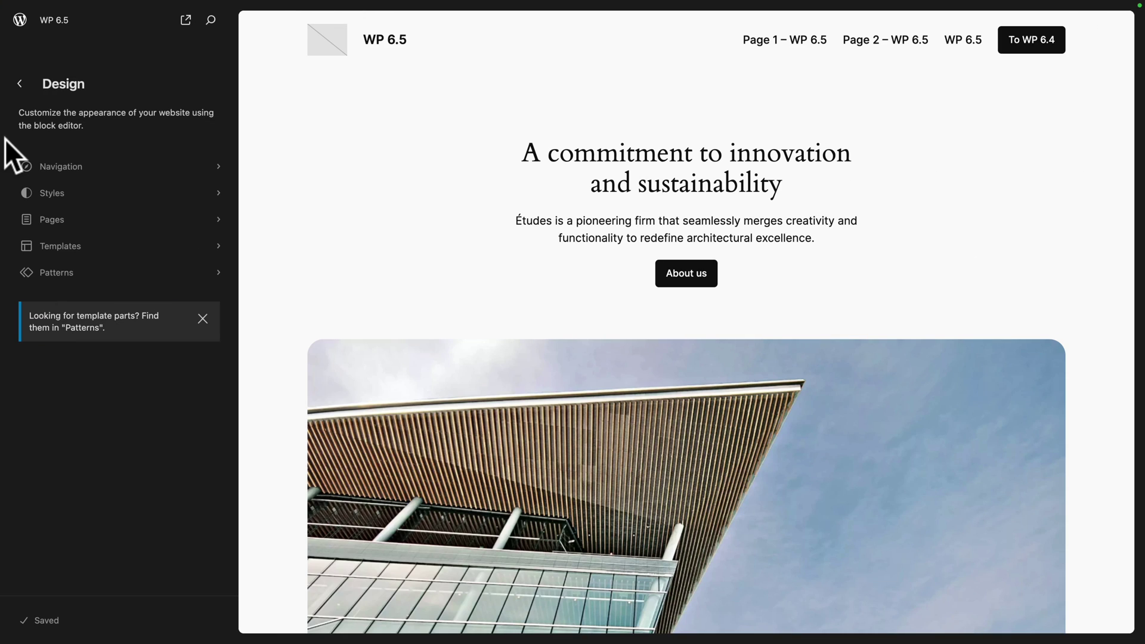
- Open the Font Library from WP 6.5's global styles Typography settings
{"action": "left_click", "coordinate": [55, 193]}
{"action": "left_click", "coordinate": [219, 84]}
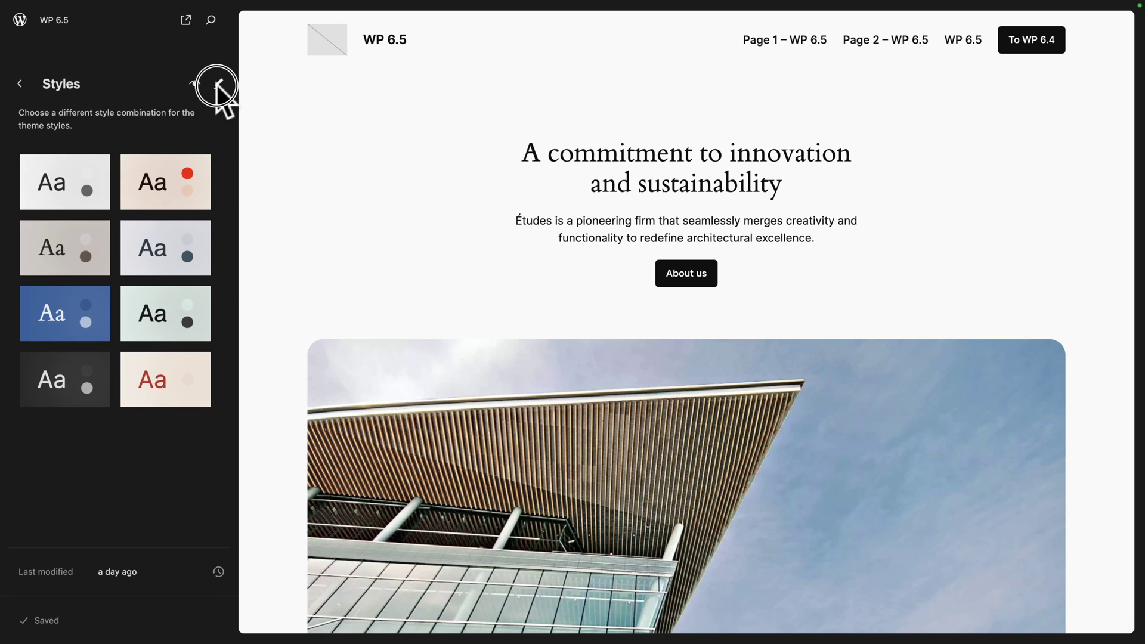
{"action": "left_click", "coordinate": [1040, 248]}
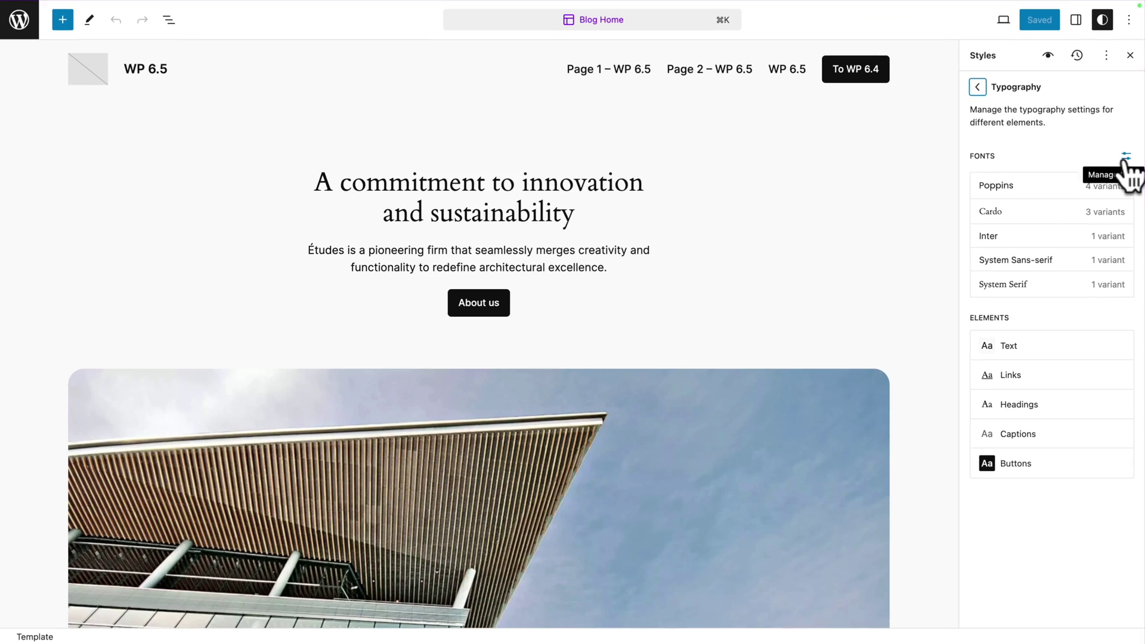
{"action": "left_click", "coordinate": [1011, 318]}
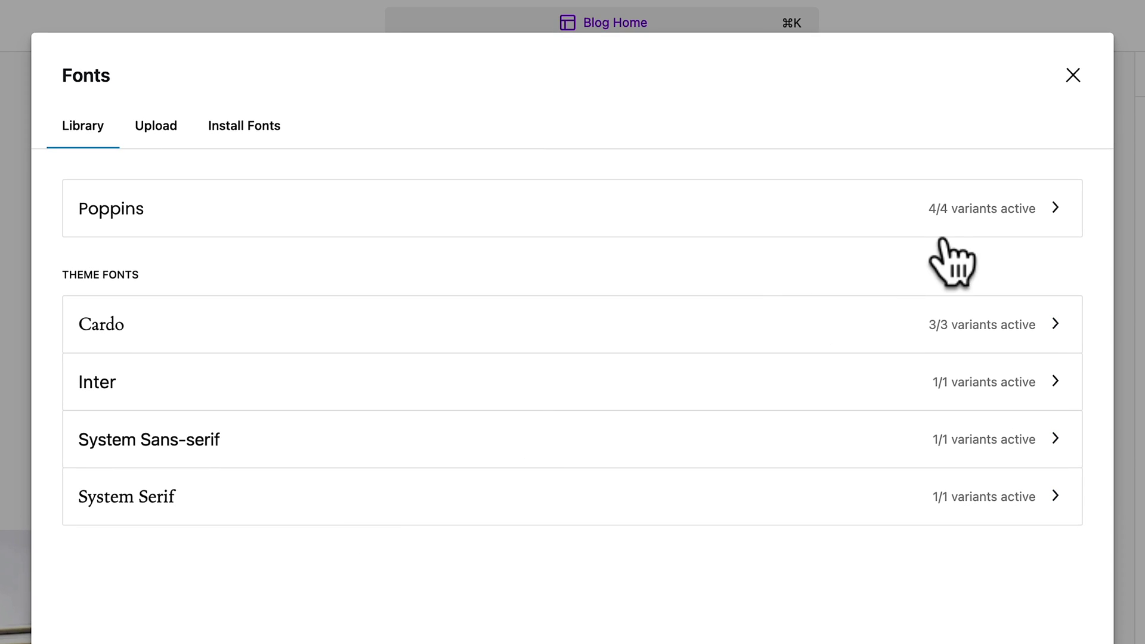
- Check the Poppins font's variants, then visit the Upload and Install Fonts sections
{"action": "left_click", "coordinate": [983, 208]}
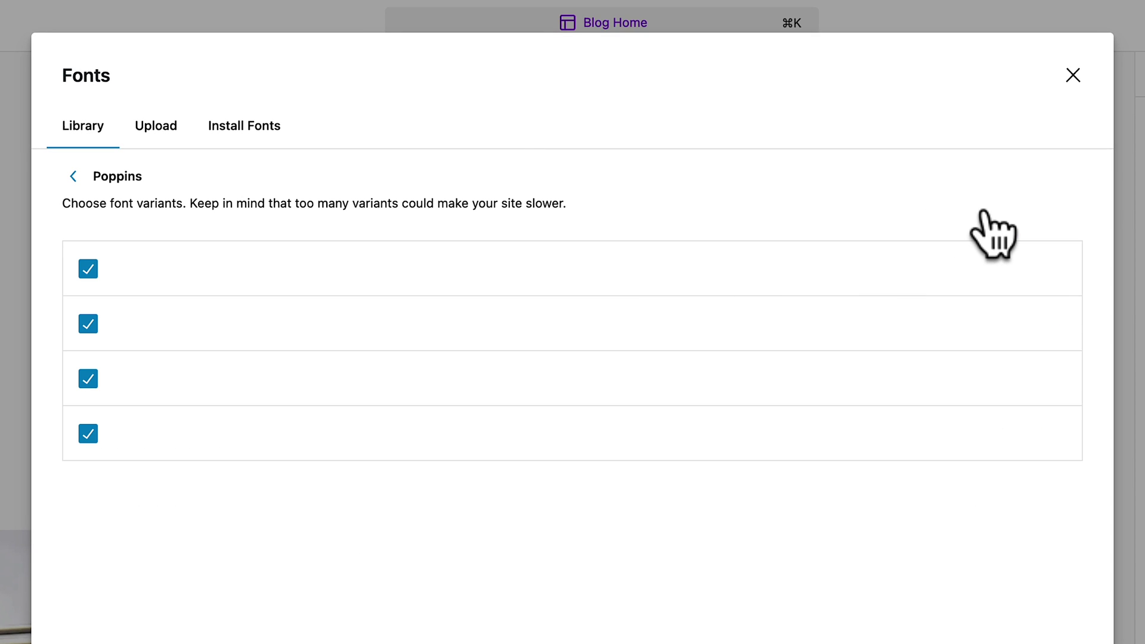
{"action": "left_click", "coordinate": [73, 176]}
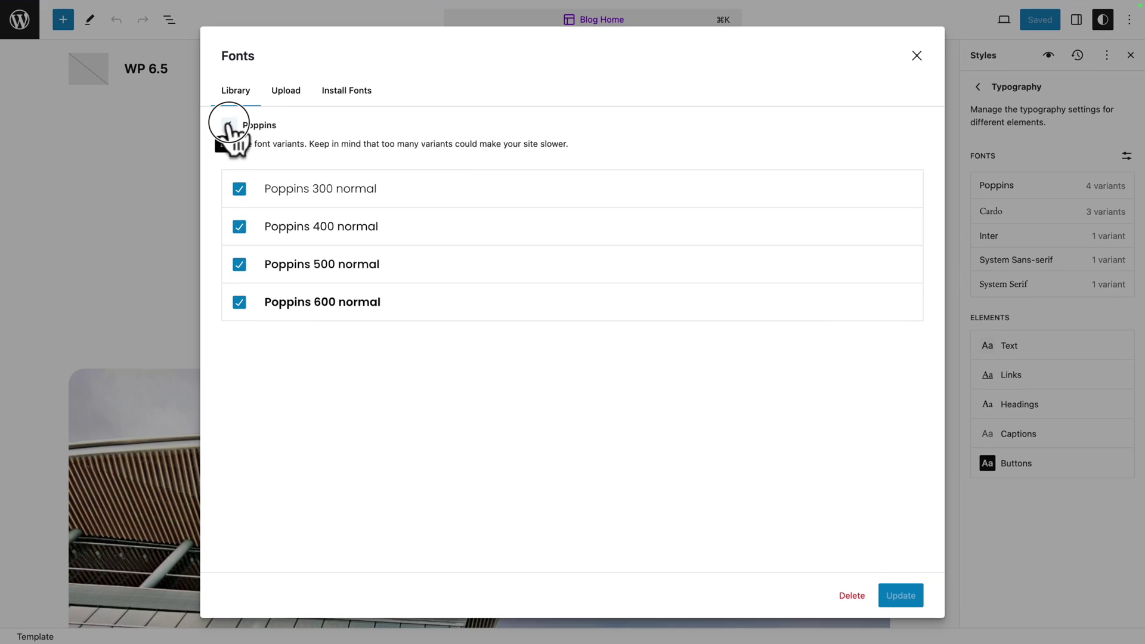
{"action": "left_click", "coordinate": [286, 91]}
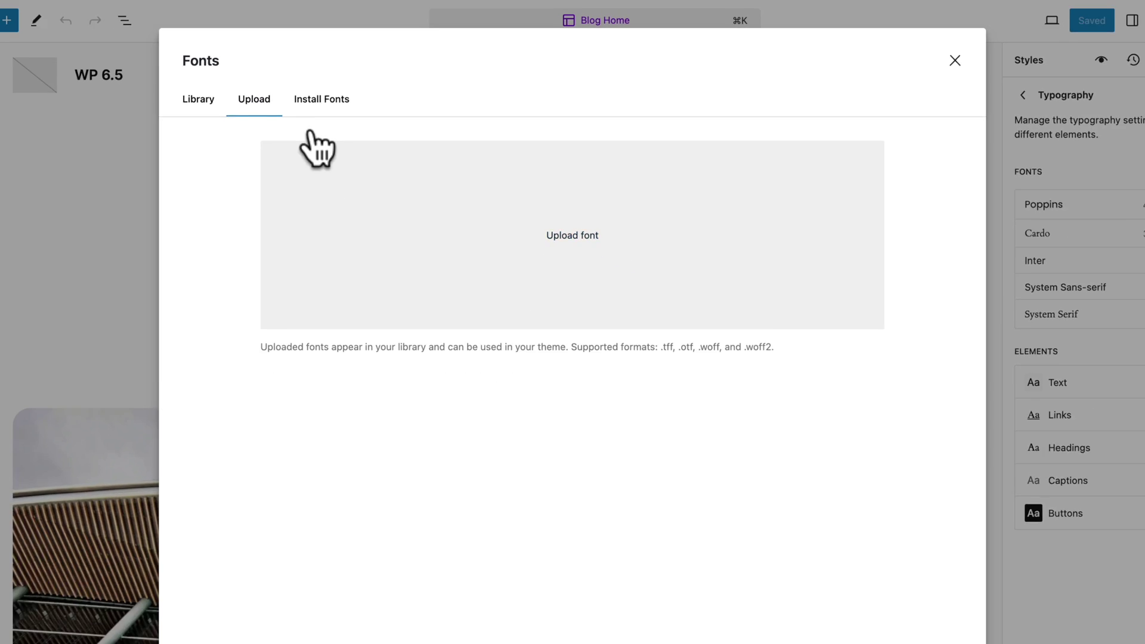
{"action": "left_click", "coordinate": [322, 99]}
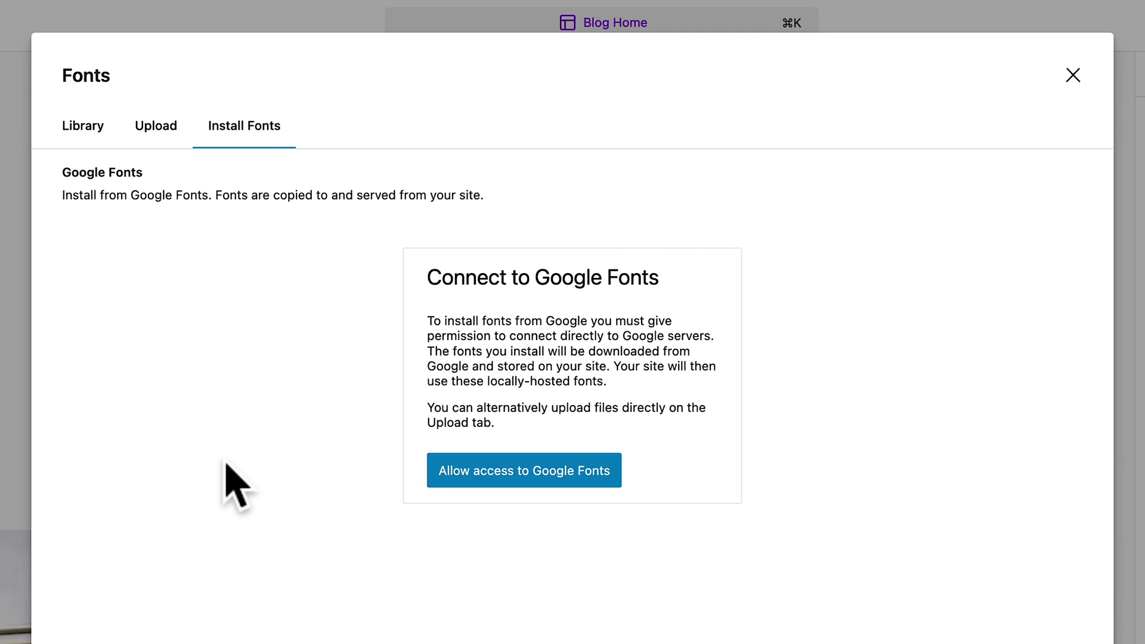
- Allow Google Fonts access and browse its font list, then highlight the Interactivity API definition
{"action": "left_click", "coordinate": [464, 475]}
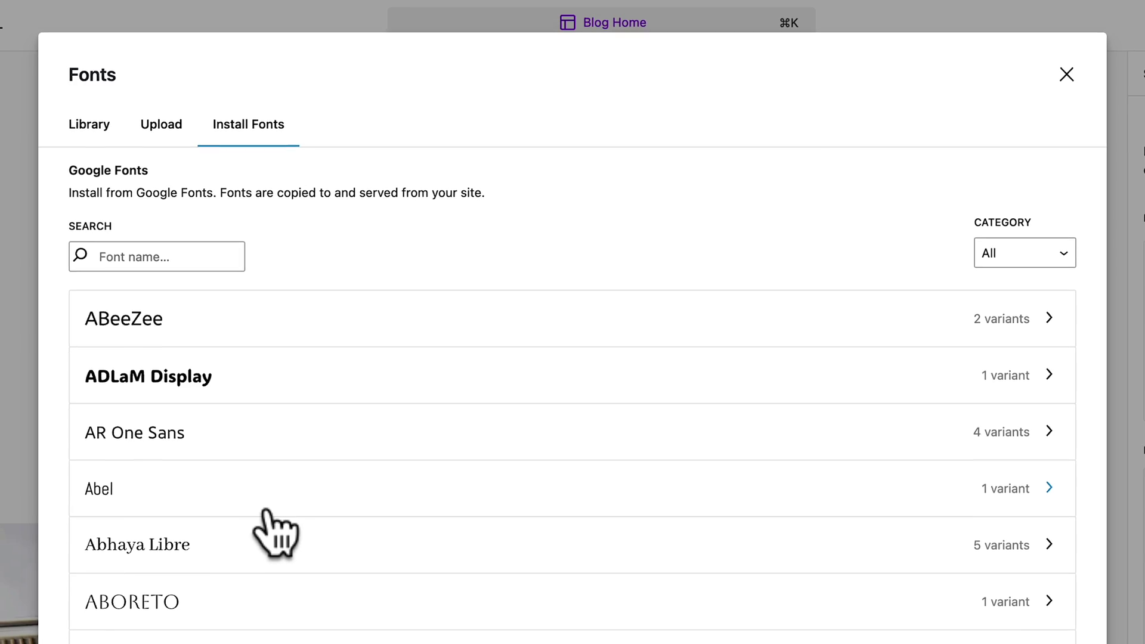
{"action": "scroll", "coordinate": [300, 492], "scroll_direction": "down", "scroll_amount": 15}
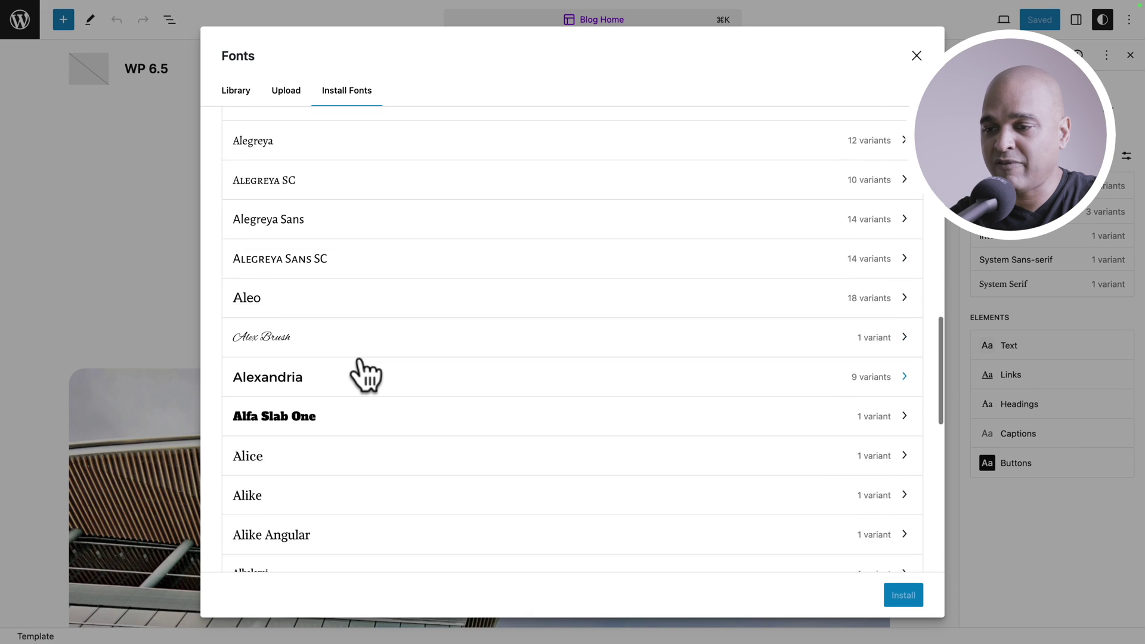
{"action": "scroll", "coordinate": [365, 374], "scroll_direction": "down", "scroll_amount": 20}
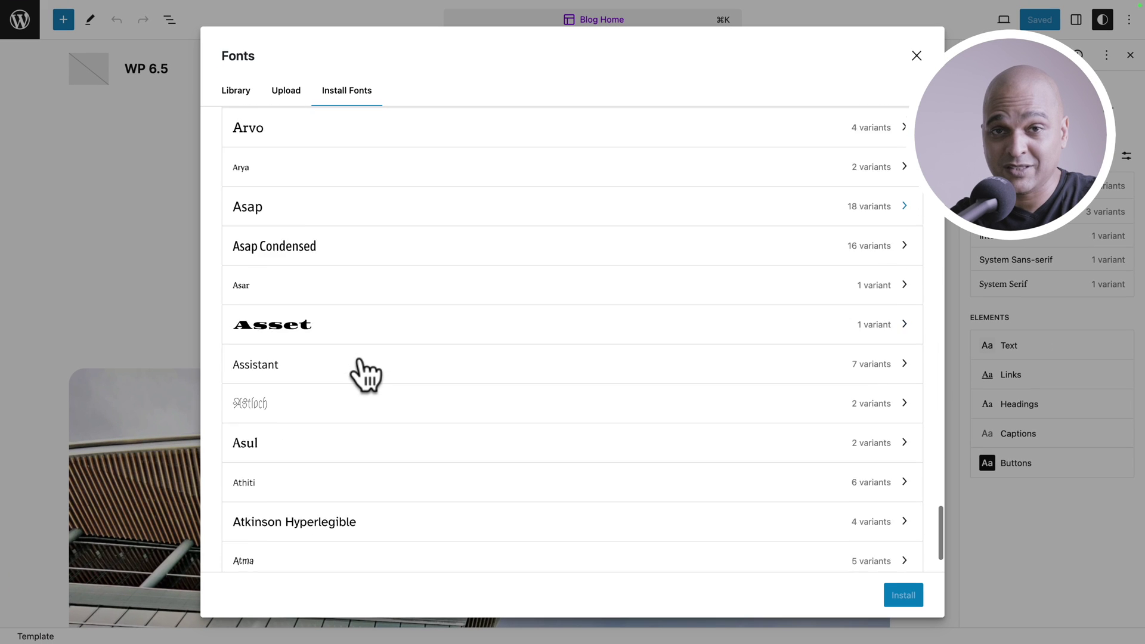
{"action": "scroll", "coordinate": [365, 374], "scroll_direction": "down", "scroll_amount": 15}
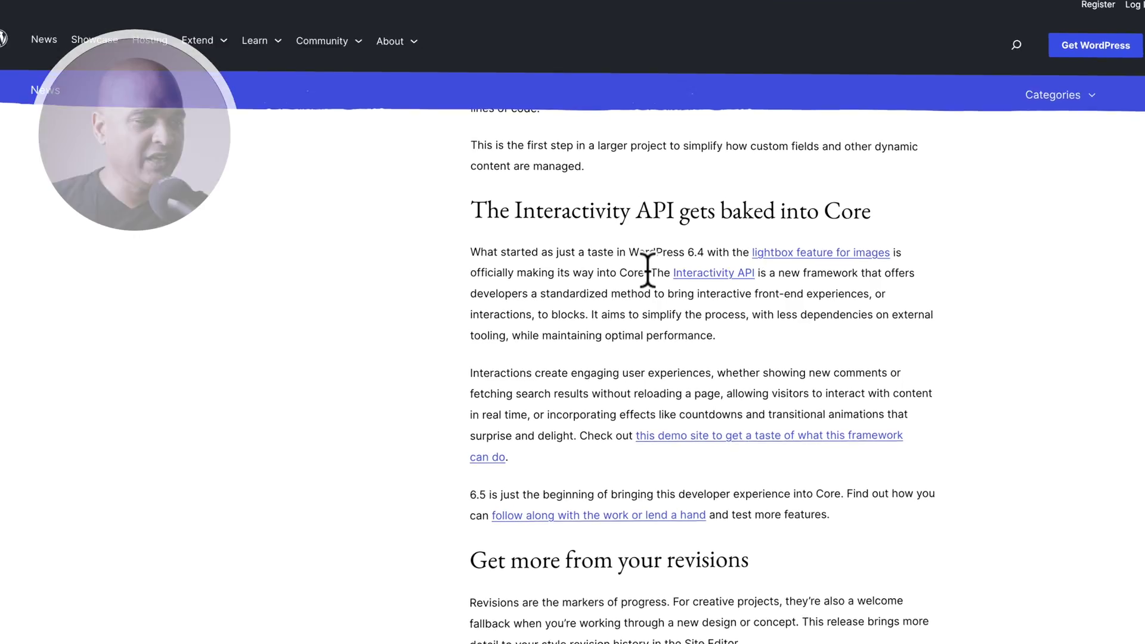
{"action": "left_click_drag", "start_coordinate": [650, 273], "coordinate": [752, 272]}
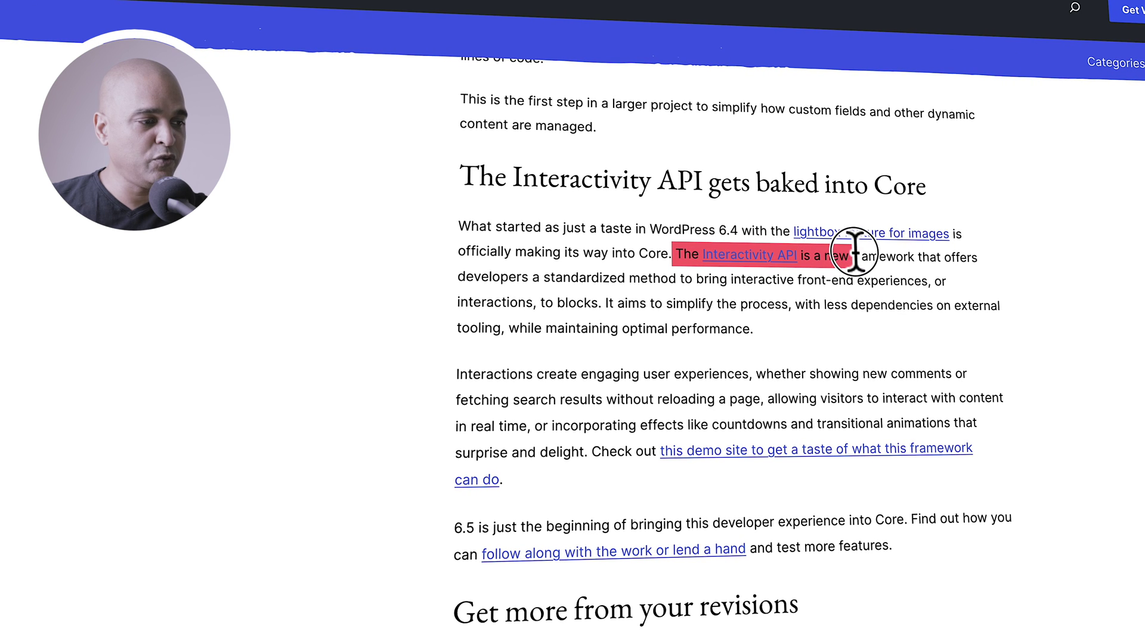
{"action": "left_click_drag", "start_coordinate": [917, 251], "coordinate": [662, 283]}
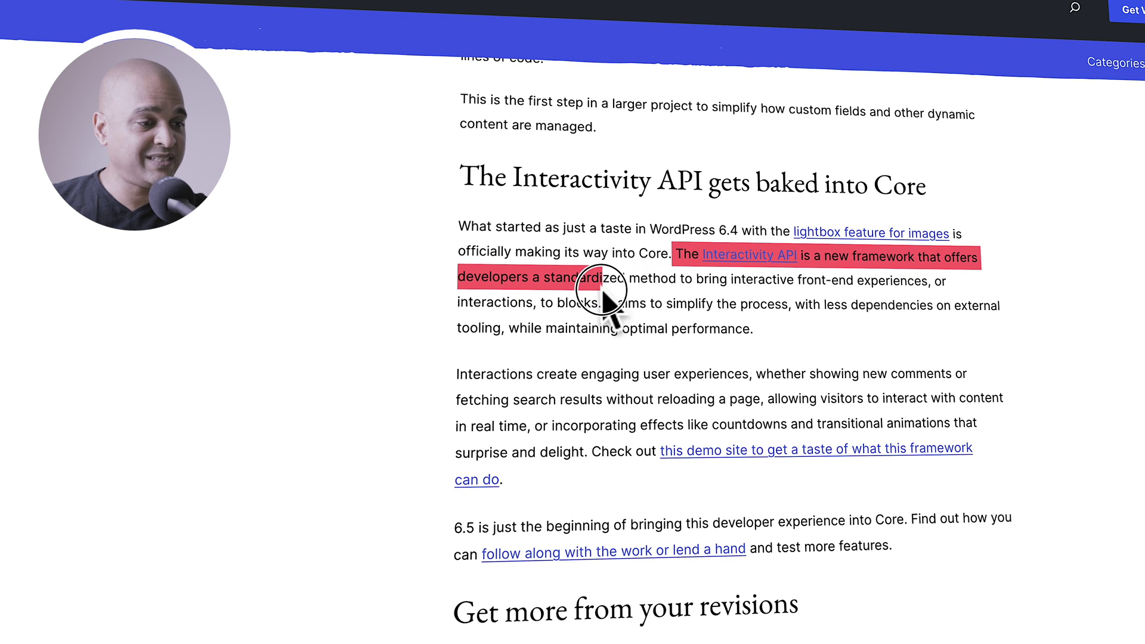